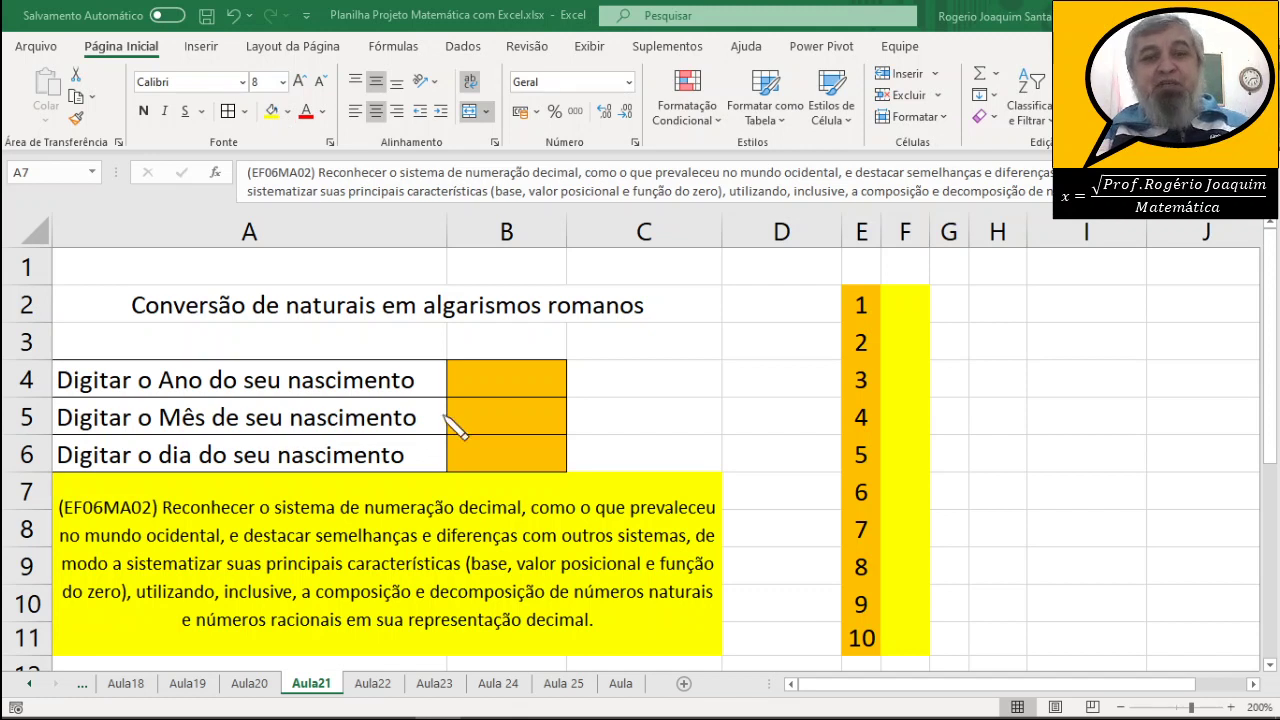
Enter 1972, 5 and 31 in B4, B5 and B6, then move to C4.
left_click(486, 380)
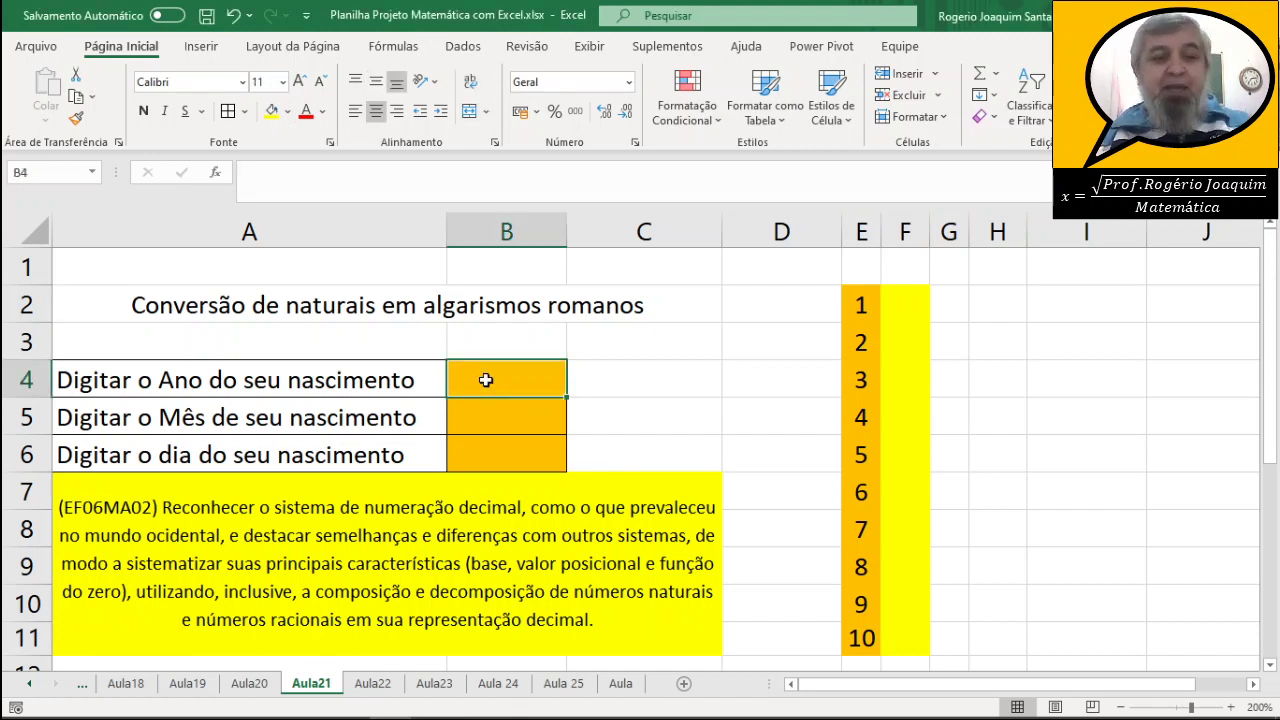
type("19")
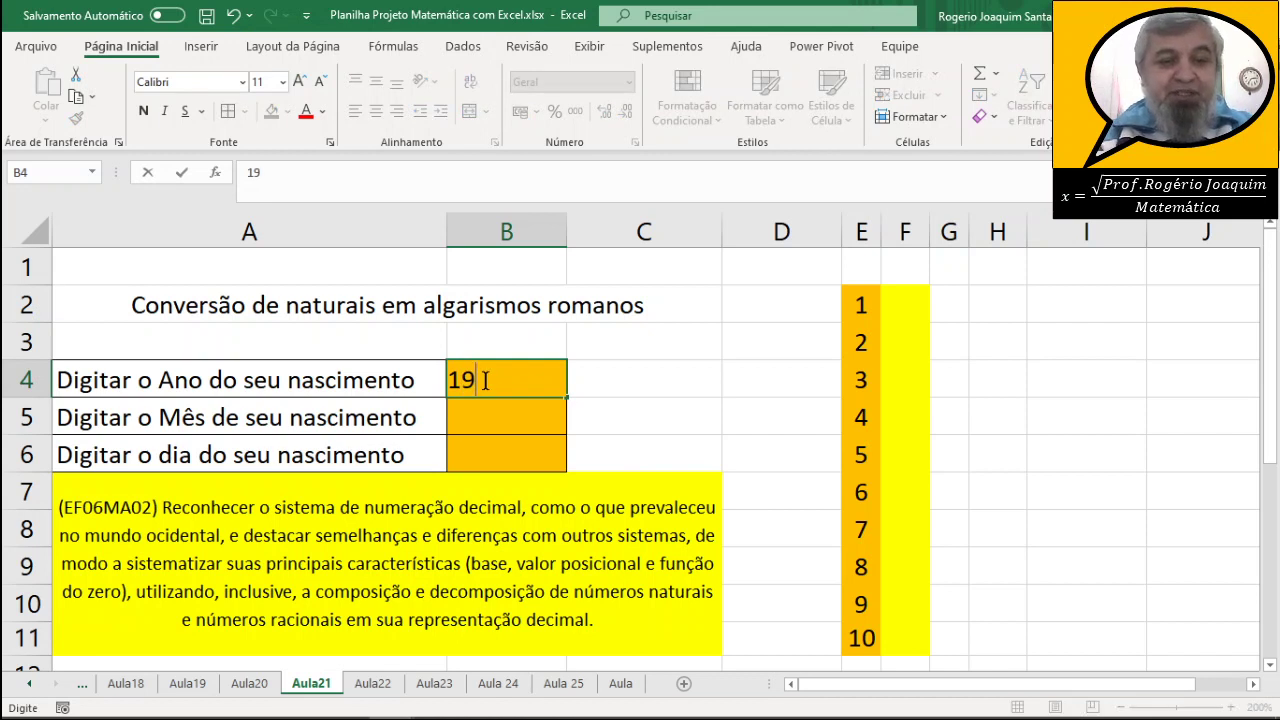
type("72")
key("Return")
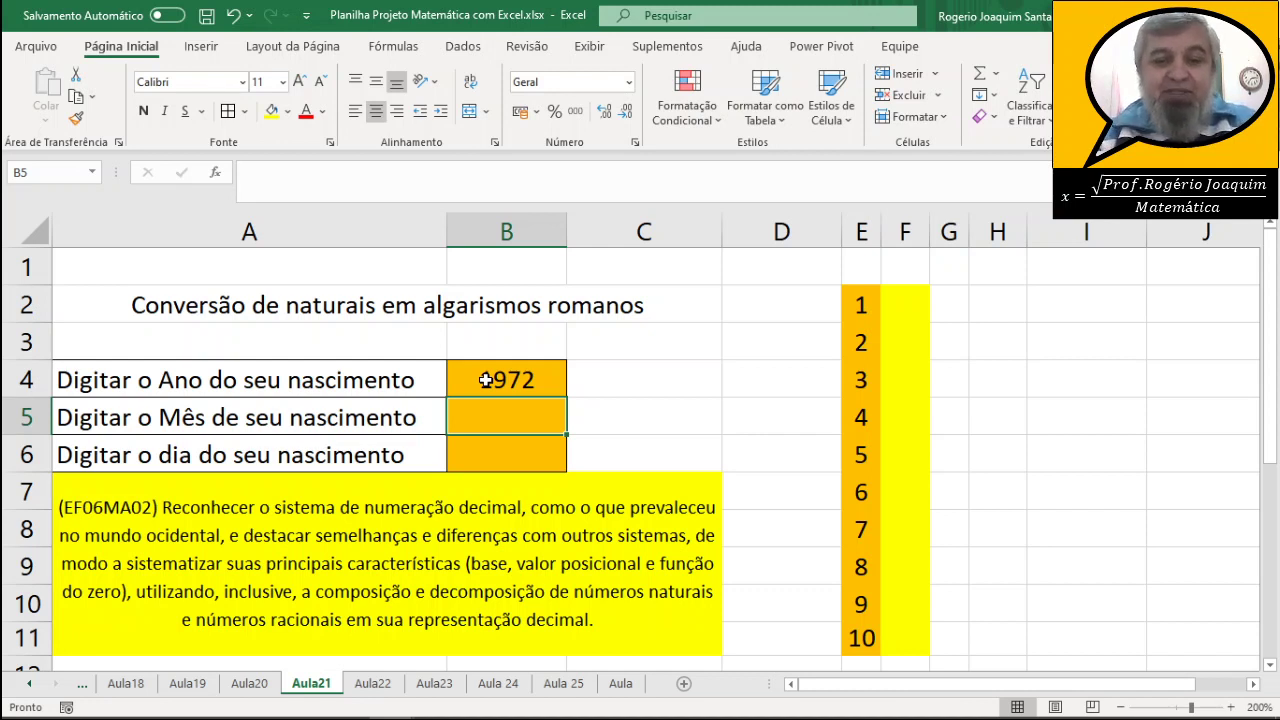
type("5")
key("Return")
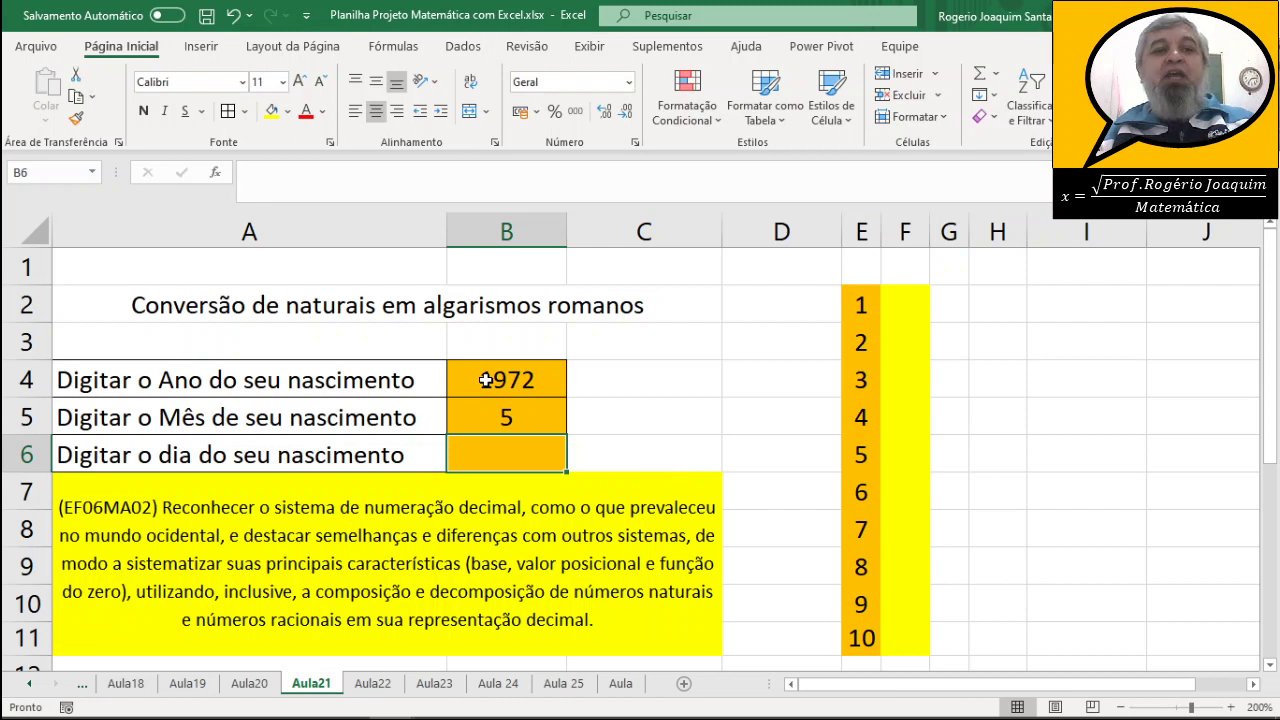
type("31")
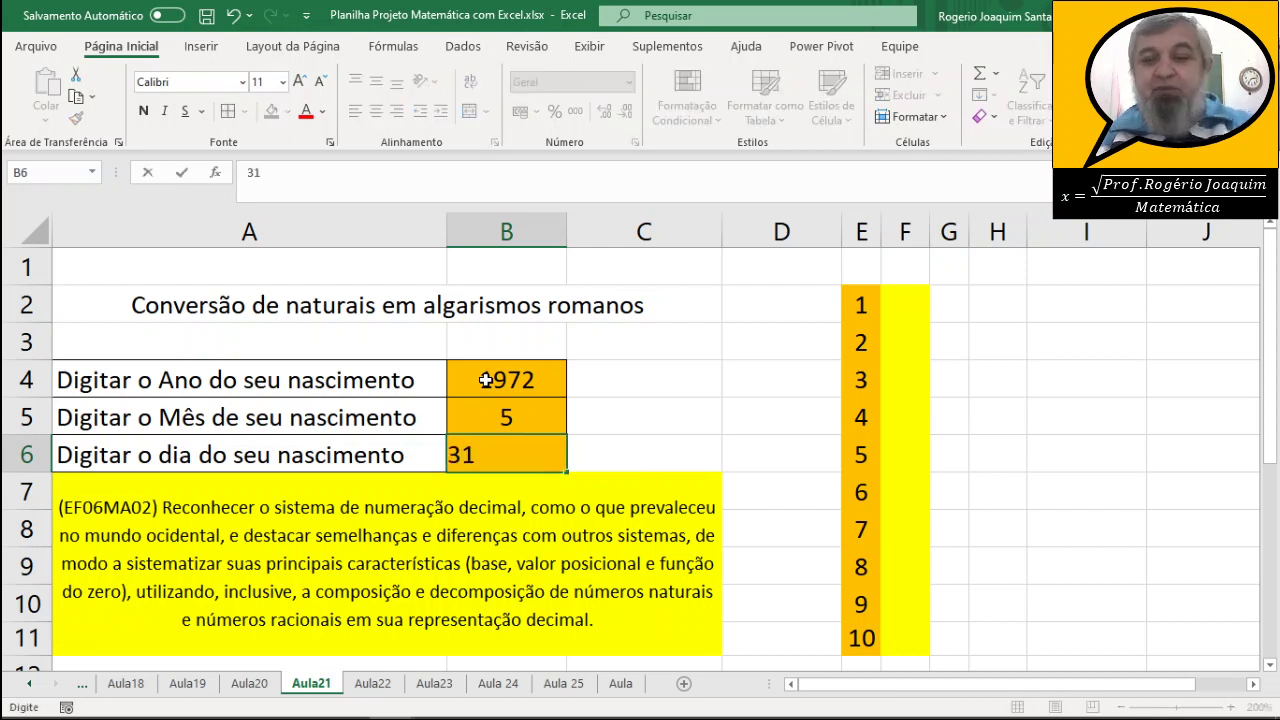
key("Return")
key("Up")
key("Up")
left_click(485, 380)
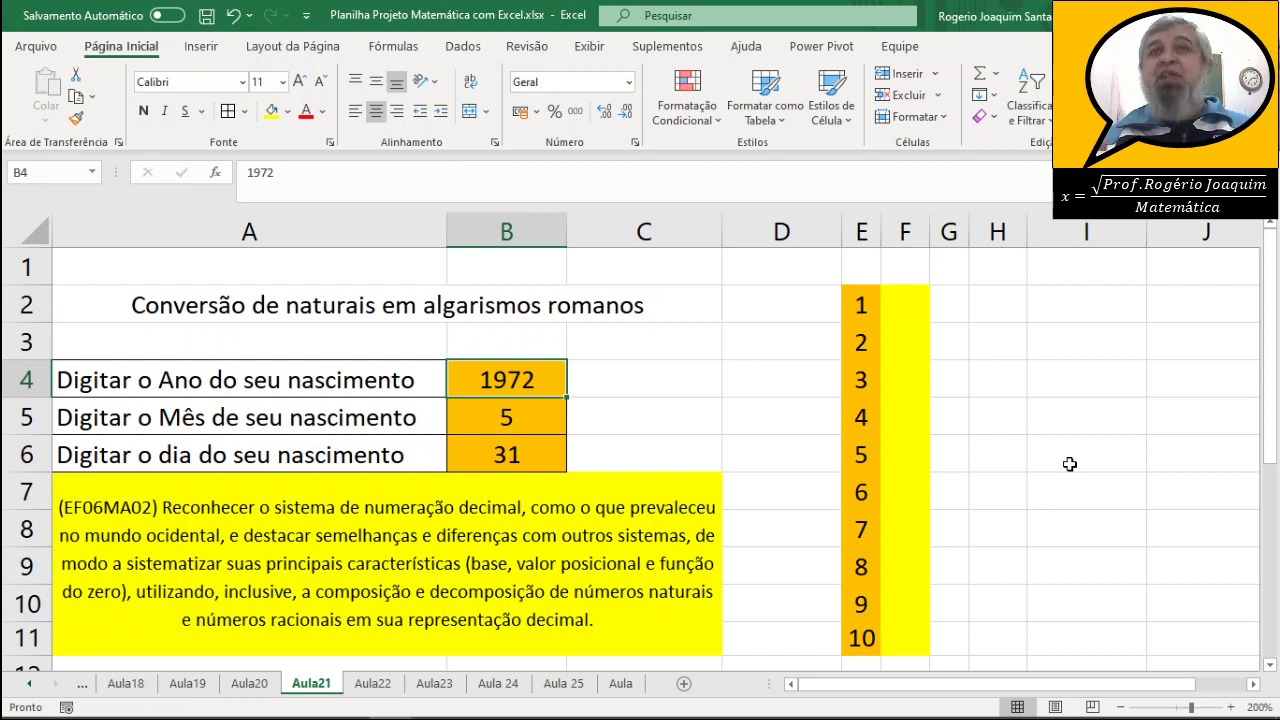
key("Right")
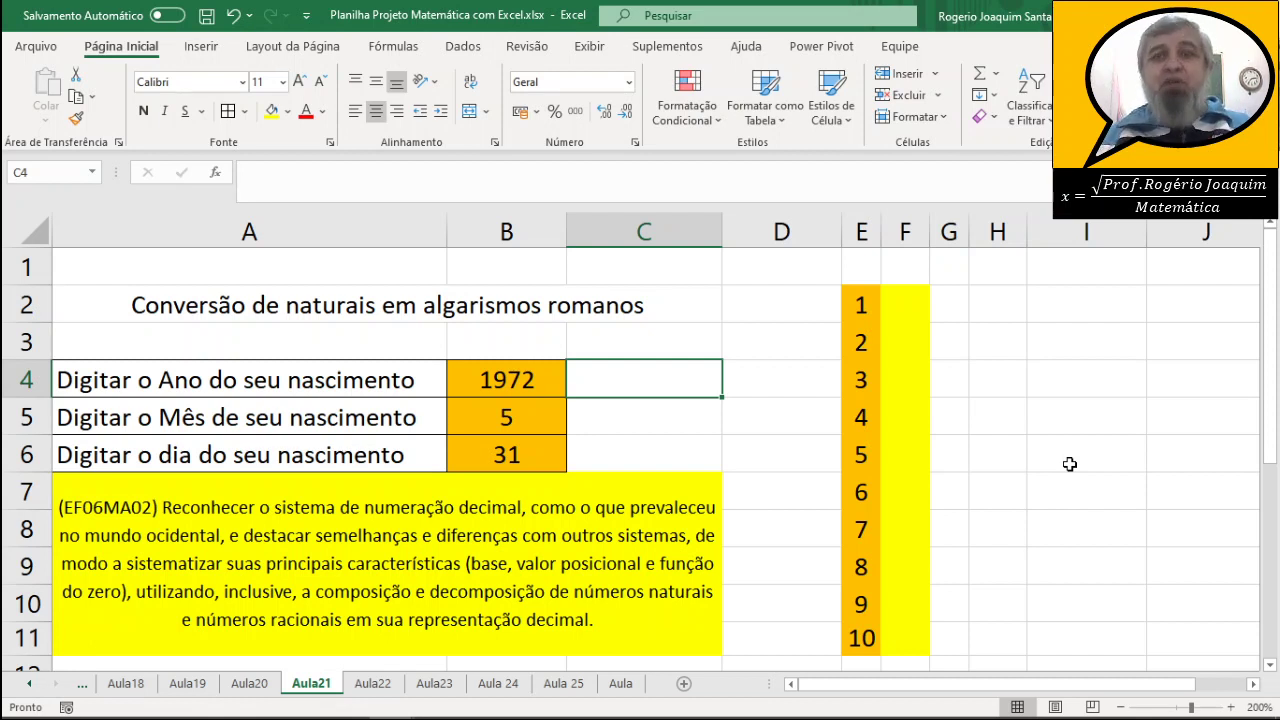
Enter =ROMANO(B4) in C4 so the year 1972 shows as MCMLXXII.
type("=")
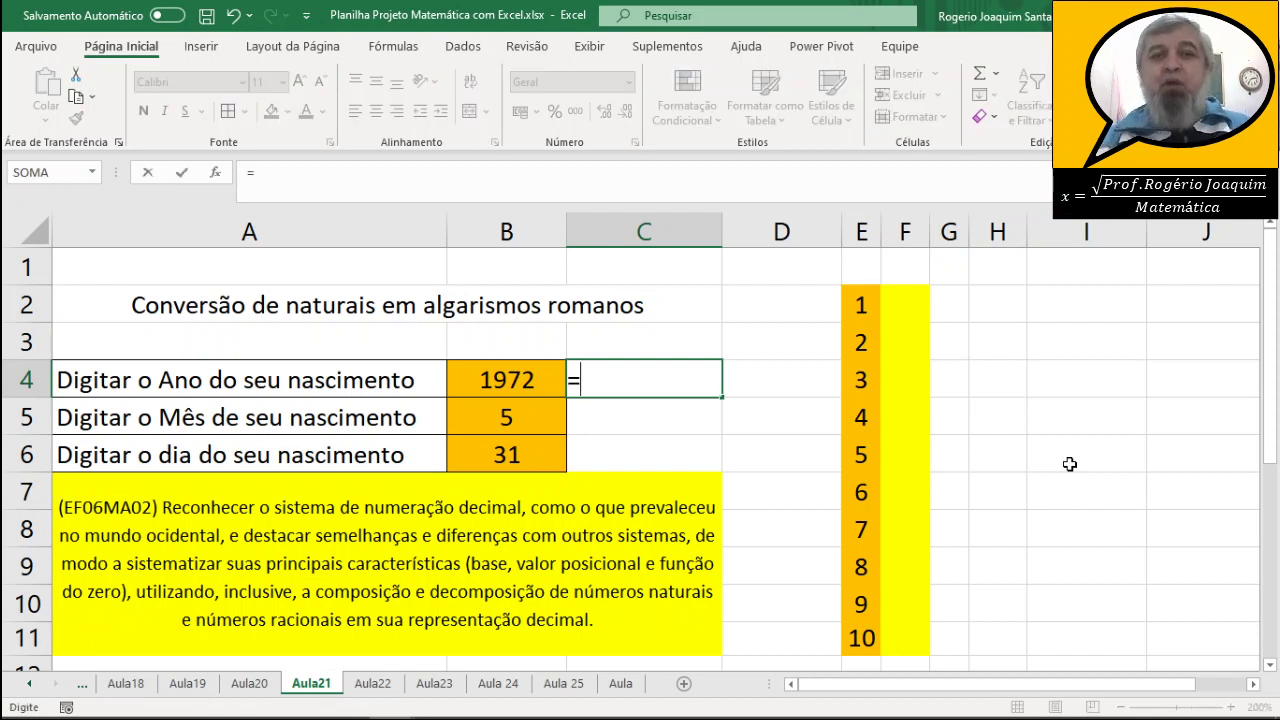
type("r")
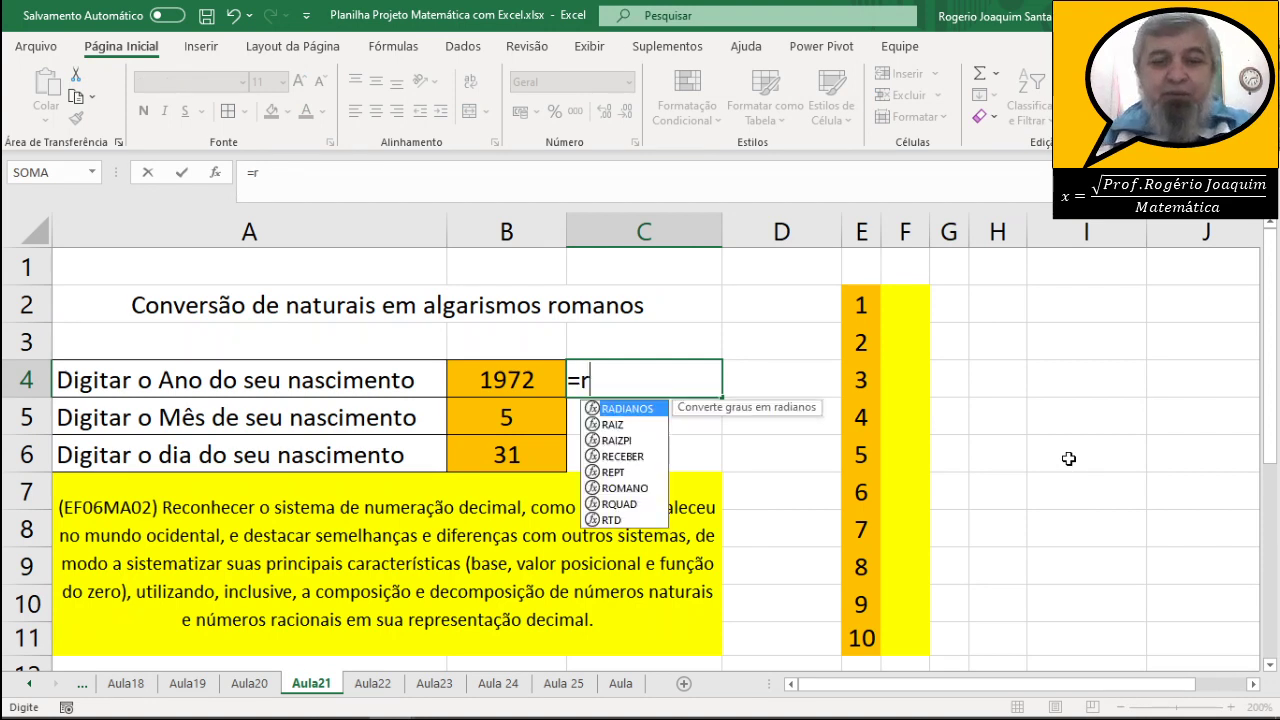
type("oman")
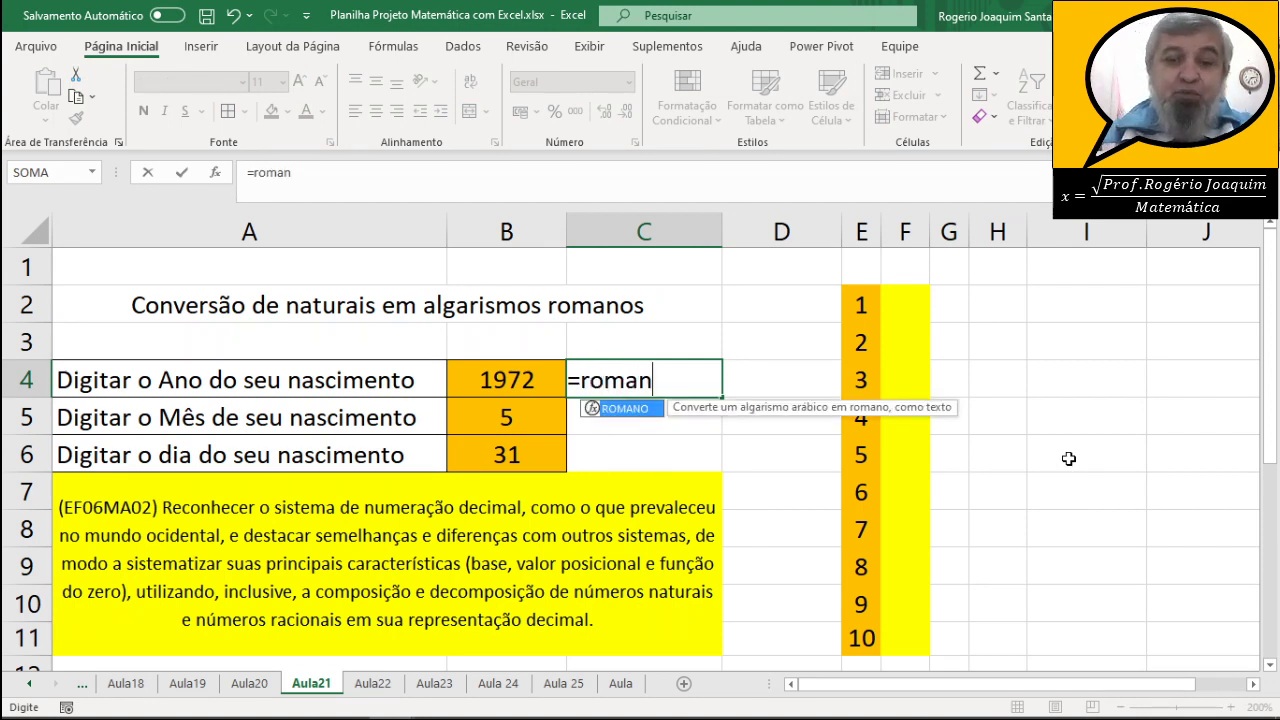
type("o")
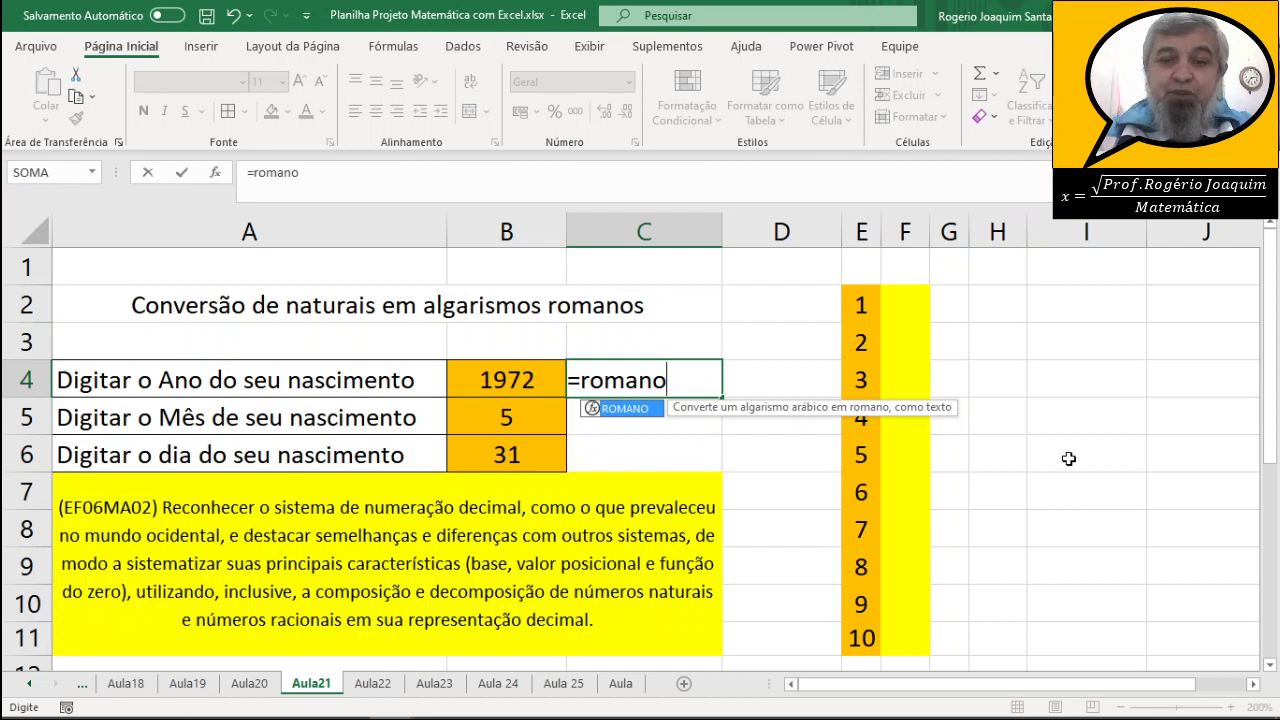
type("(")
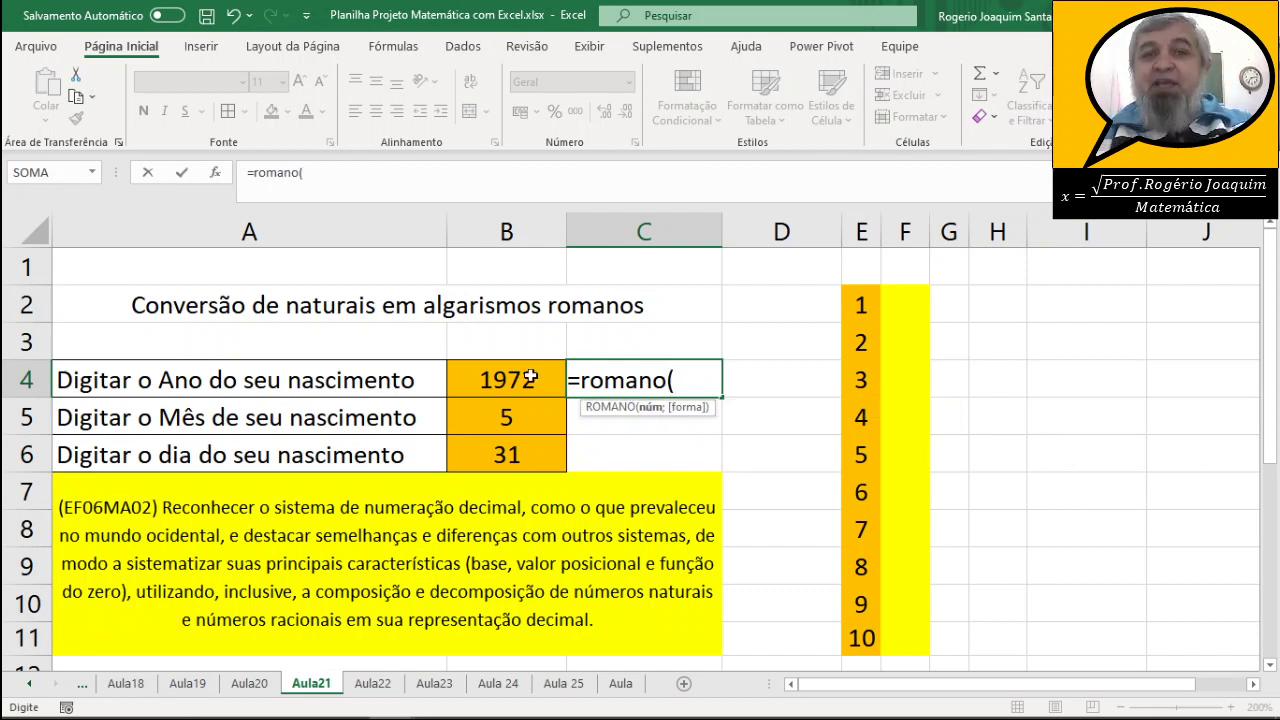
left_click(533, 375)
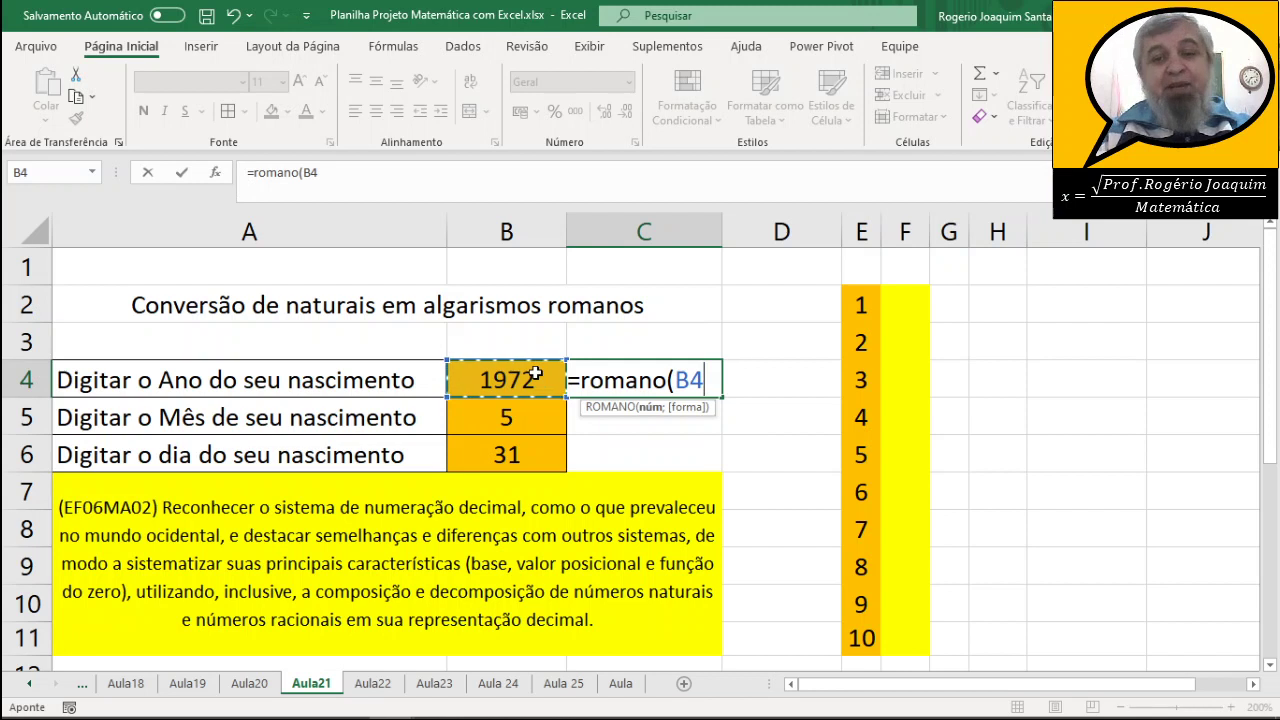
type(")")
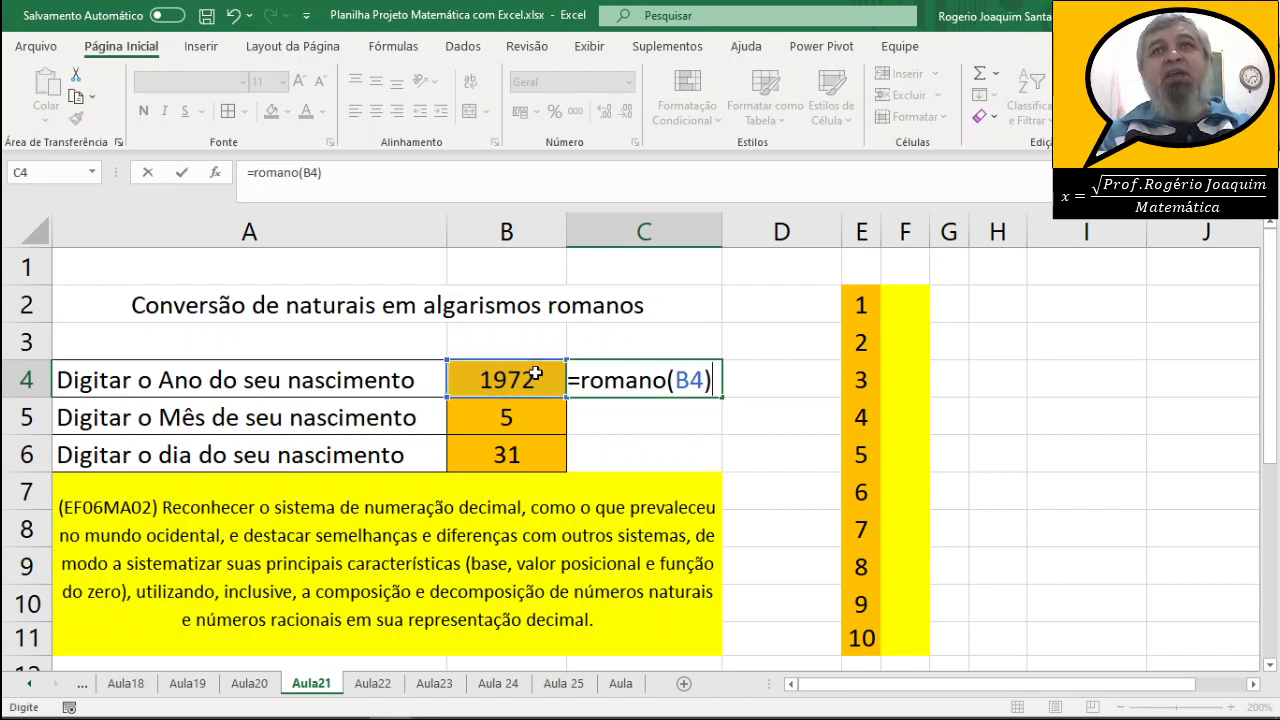
key("Return")
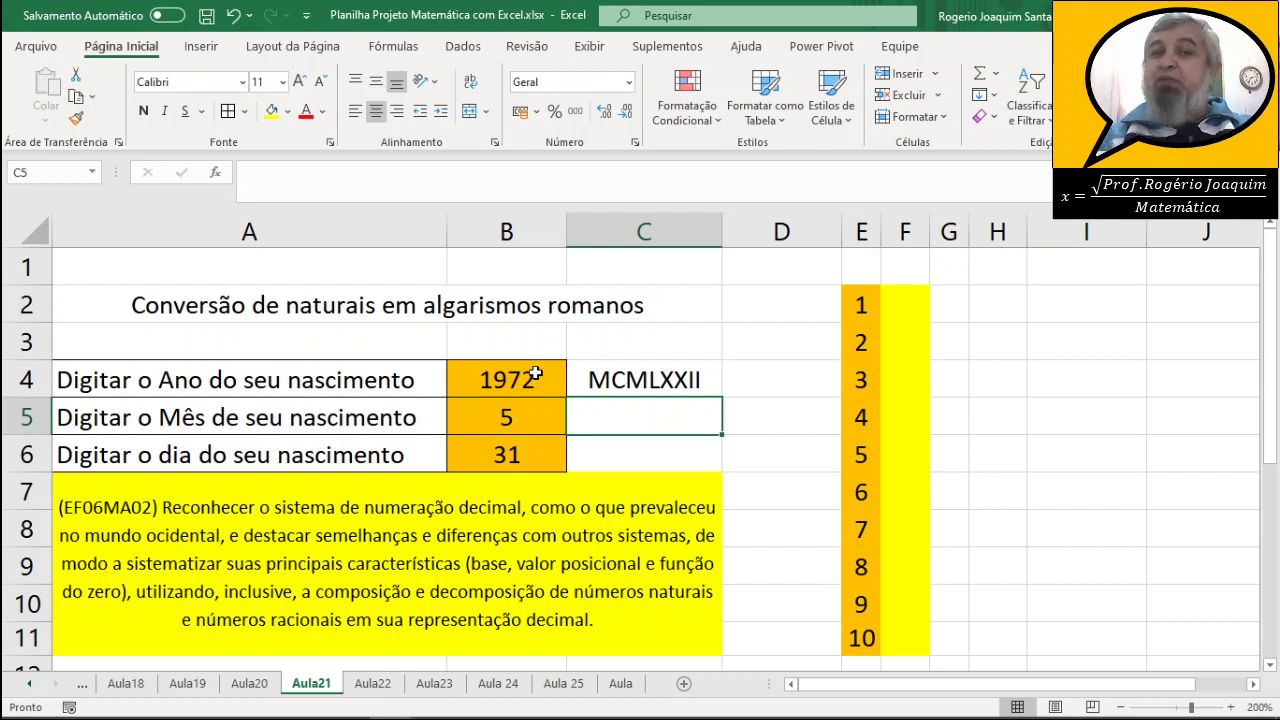
left_click(605, 384)
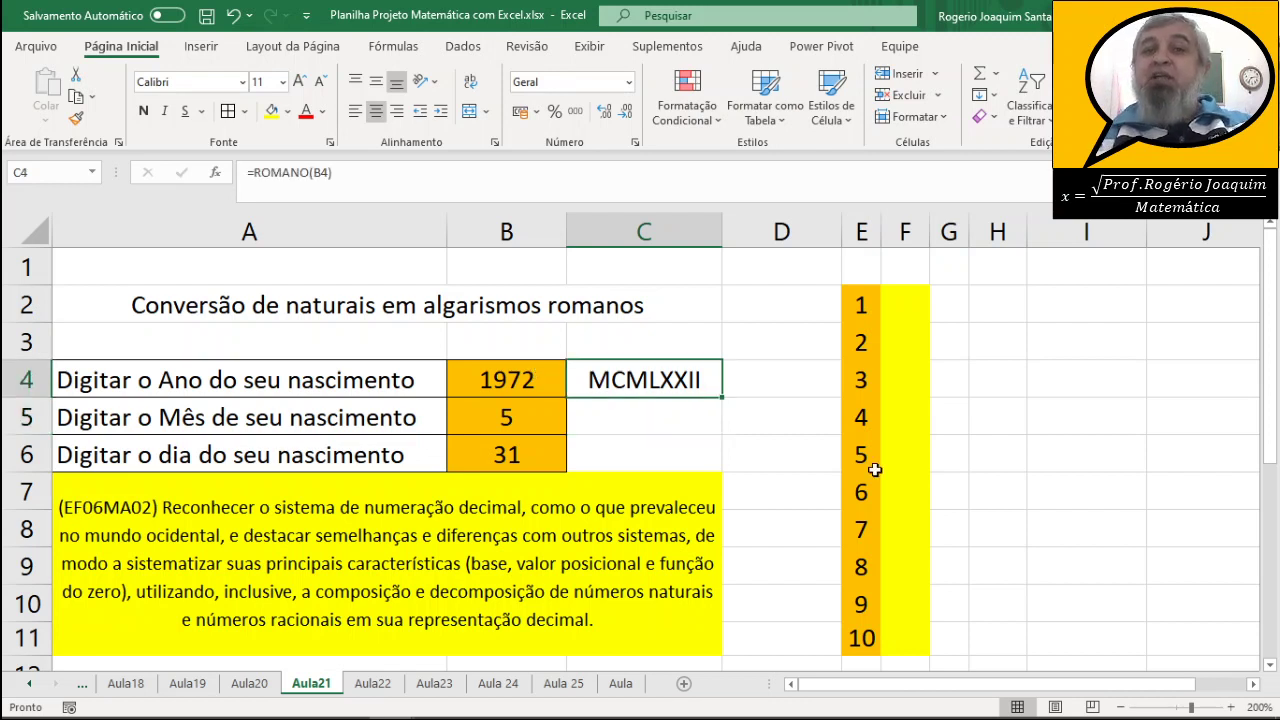
Start a formula in C5 and remove the mistyped characters.
left_click(645, 425)
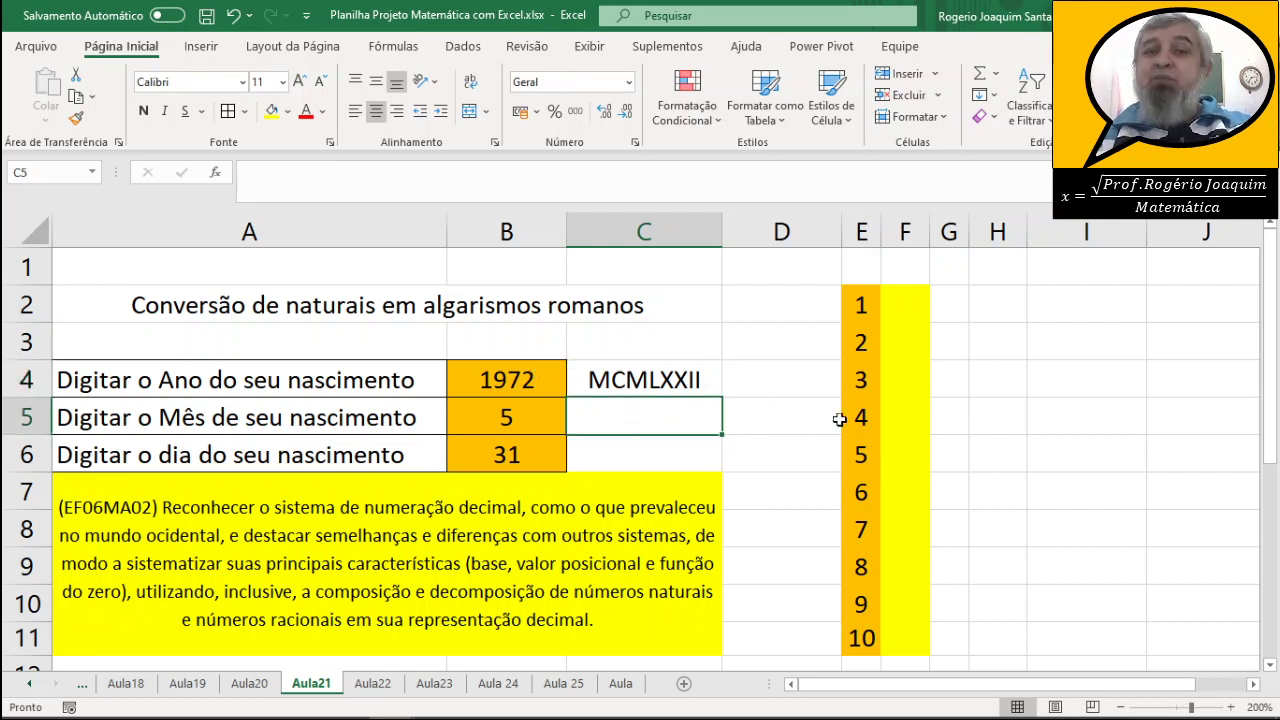
type("=")
left_click(899, 423)
type("r")
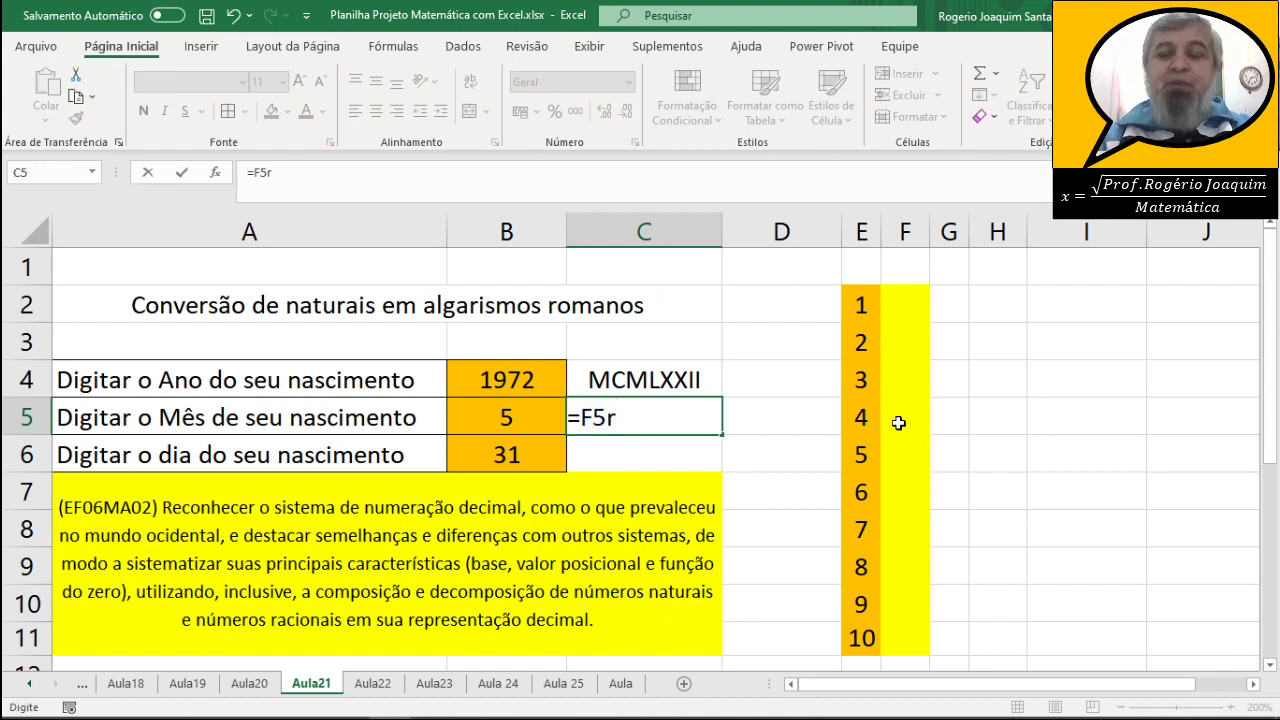
key("BackSpace")
key("BackSpace")
key("Left")
key("Left")
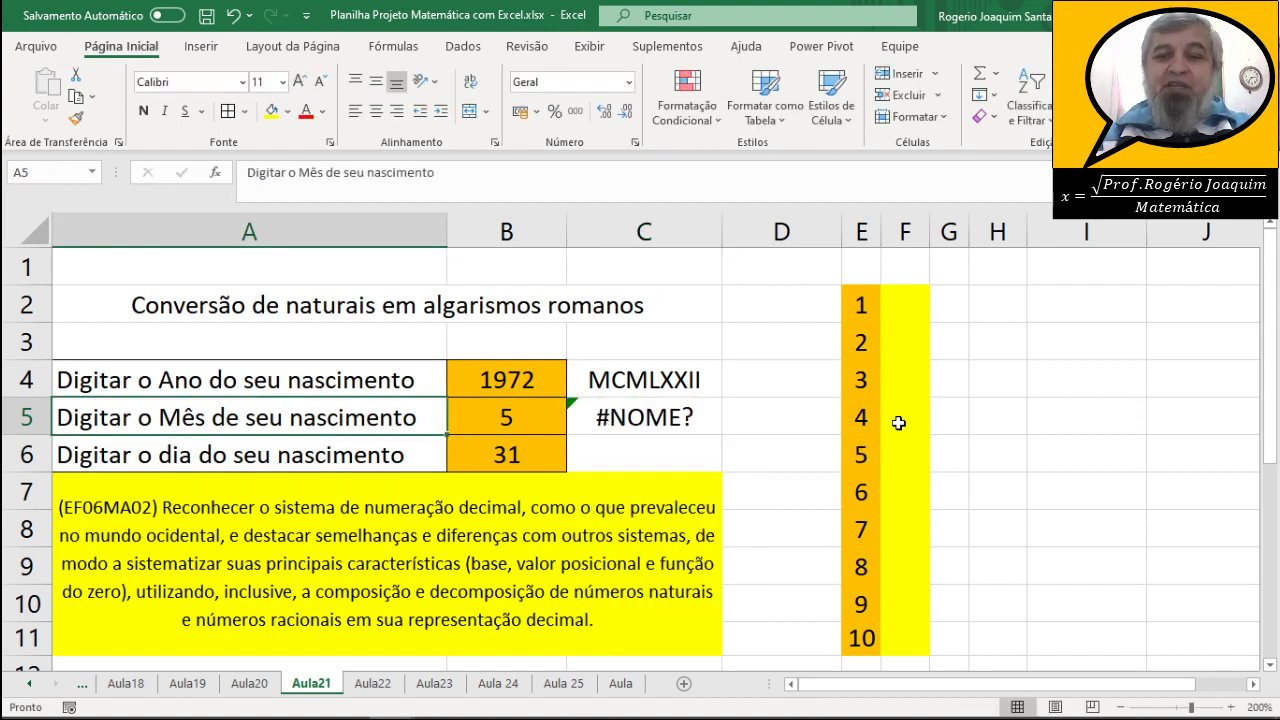
Enter =ROMANO(B5) in C5 so the month 5 shows as V.
left_click(611, 421)
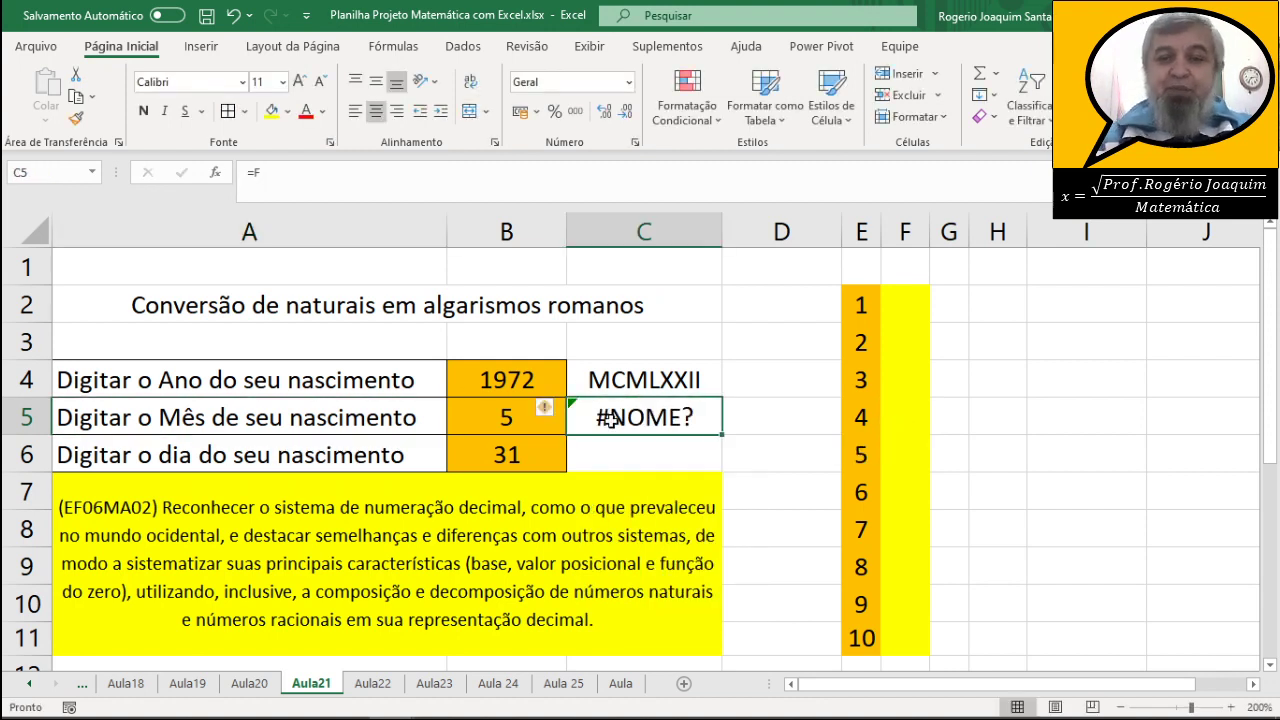
double_click(611, 421)
key("BackSpace")
type("ro")
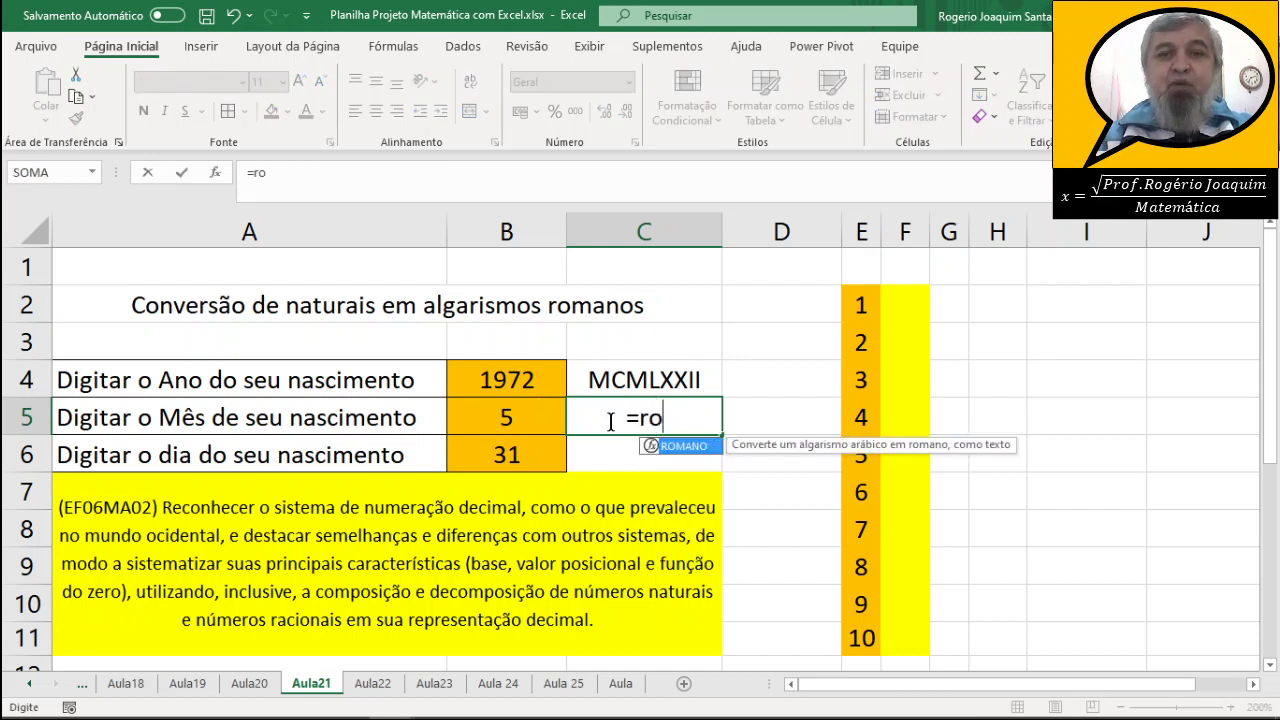
double_click(690, 446)
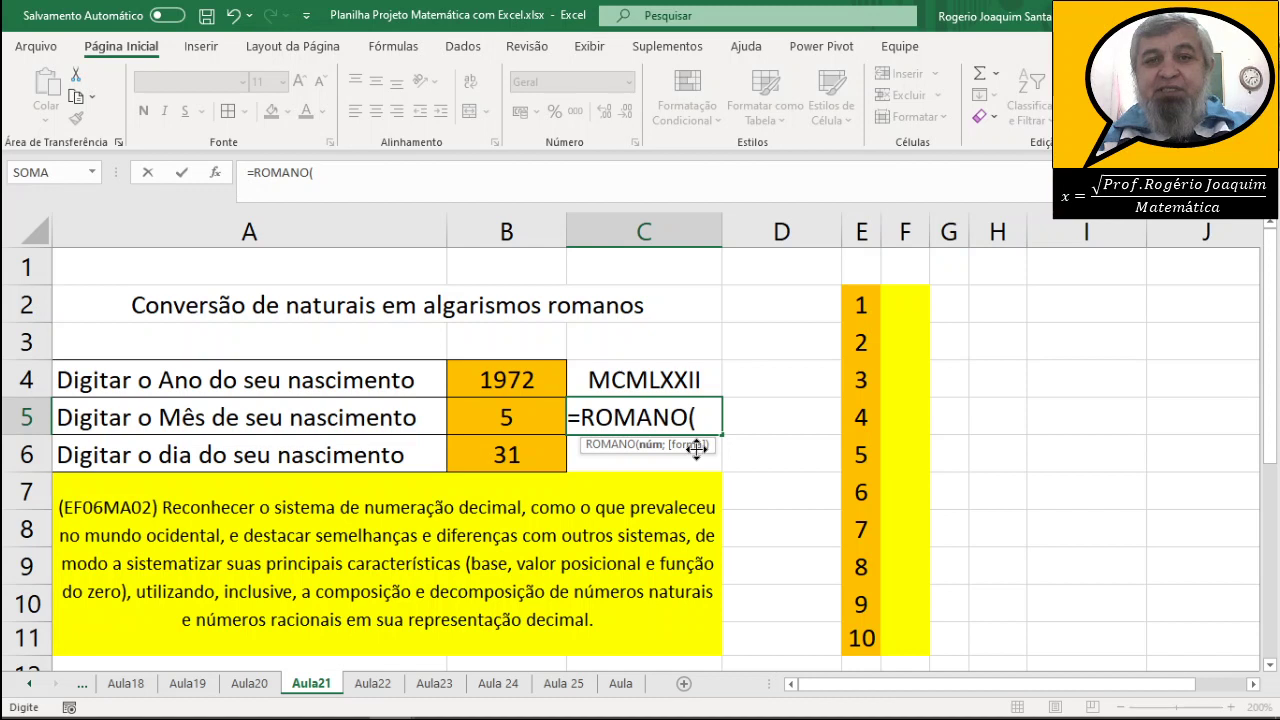
left_click(510, 417)
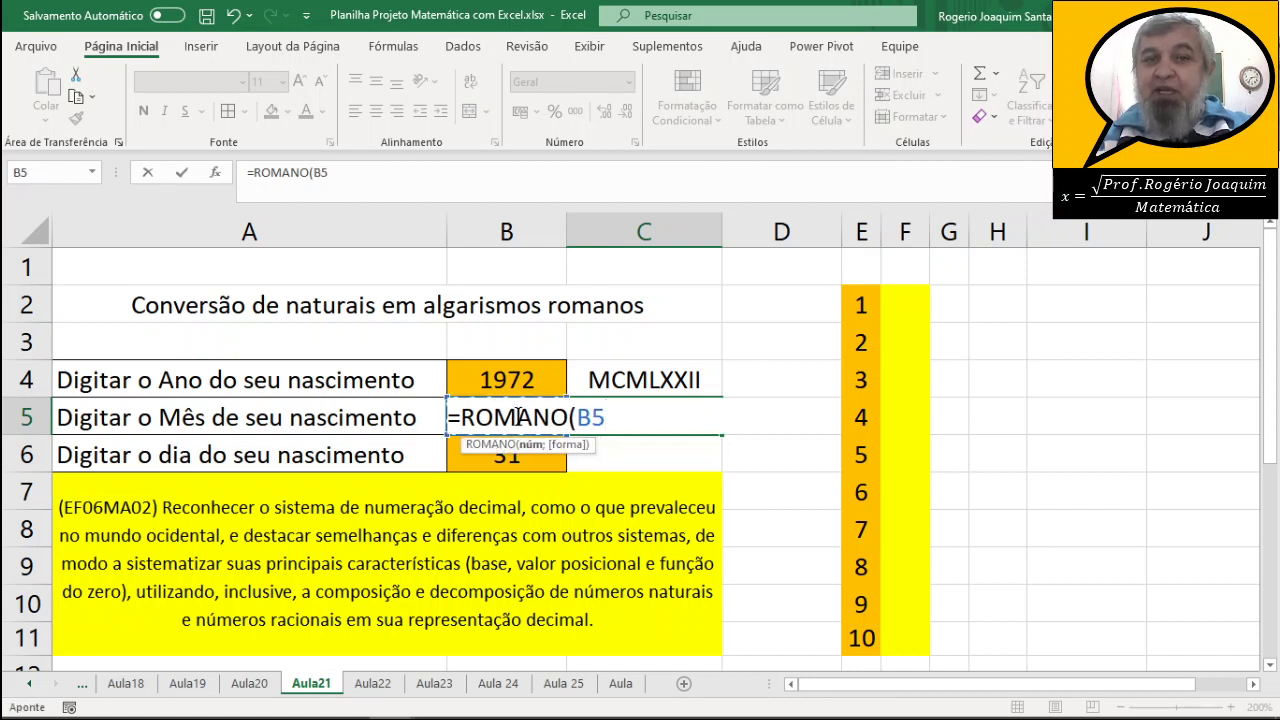
type(")")
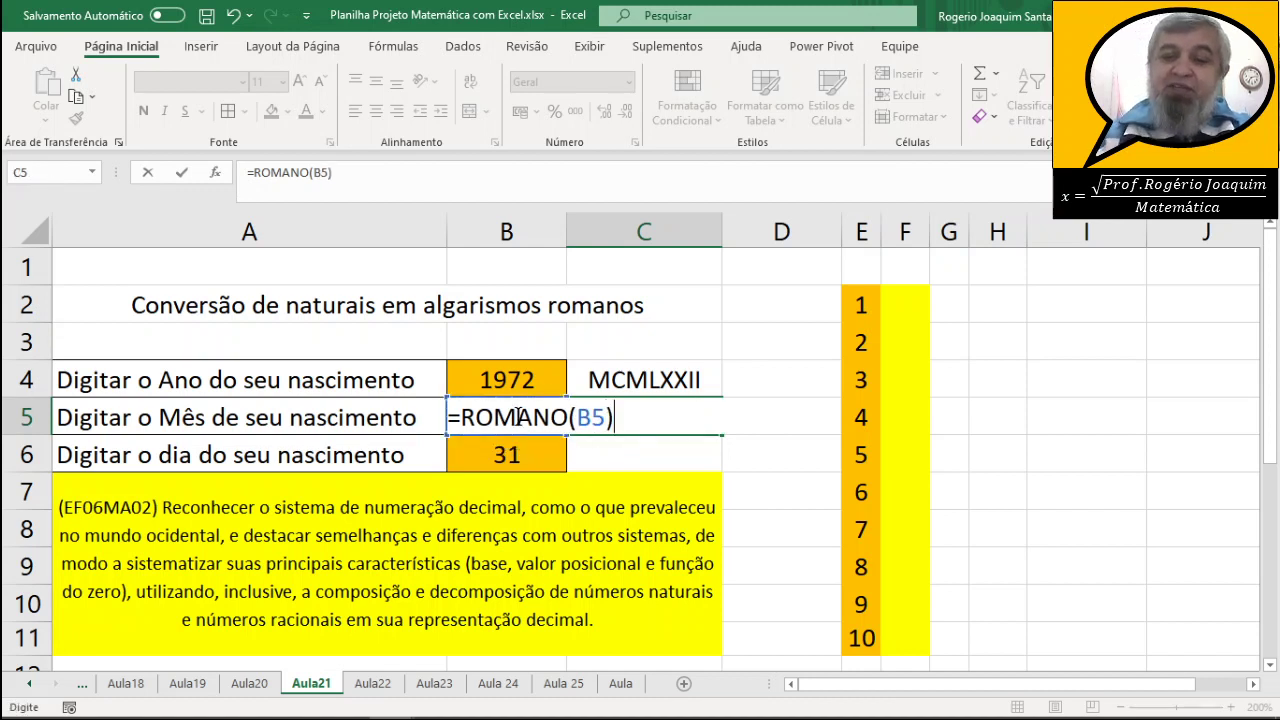
key("Return")
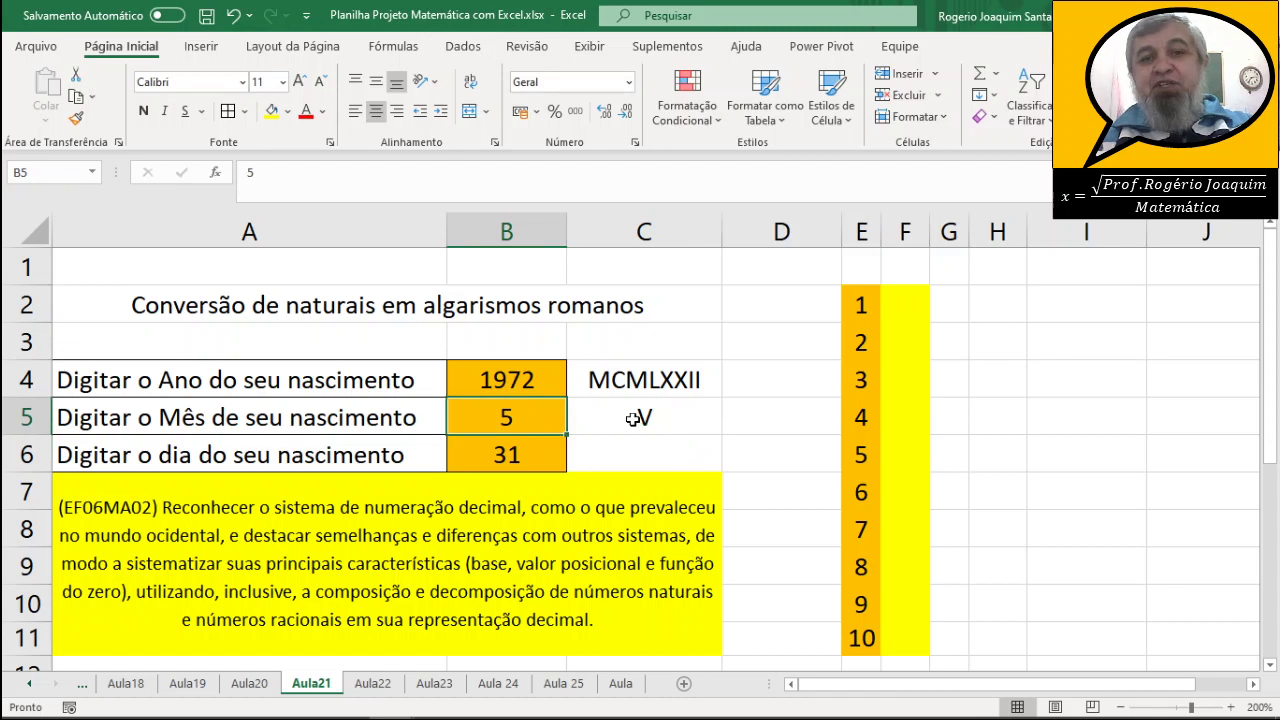
left_click(633, 420)
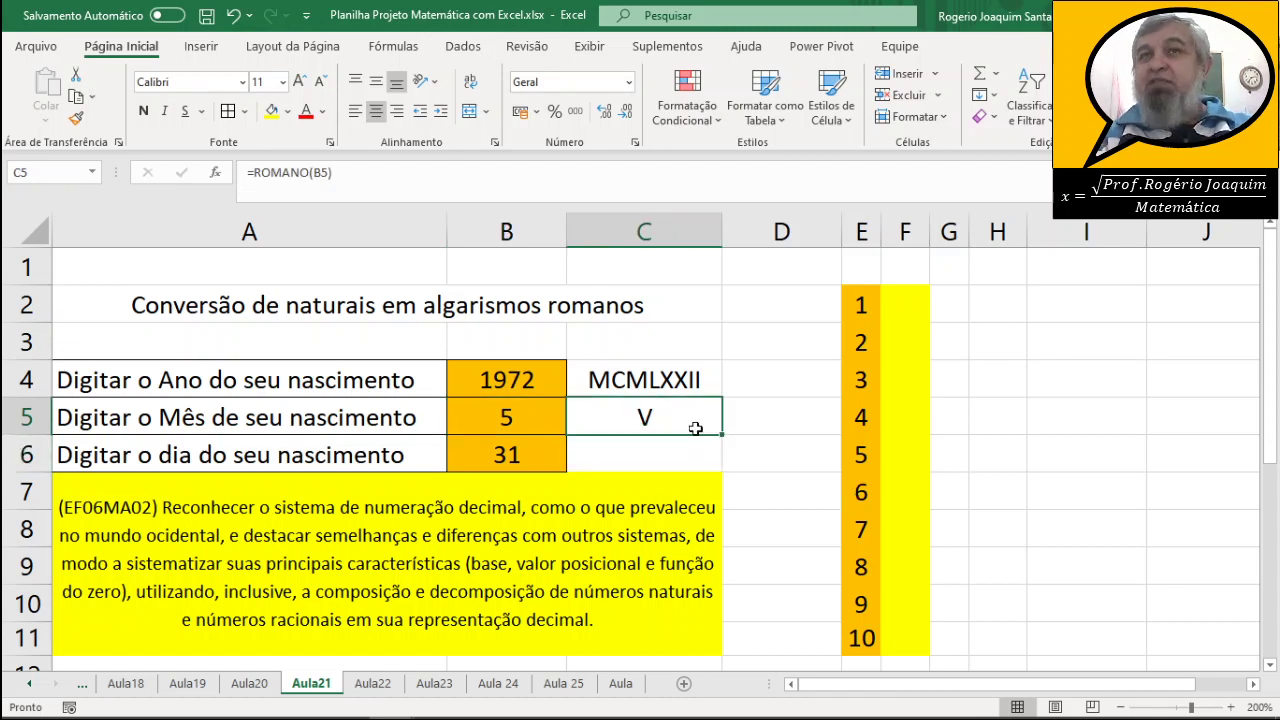
Enter =ROMANO(B6) in C6 so the day 31 shows as XXXI.
left_click(656, 466)
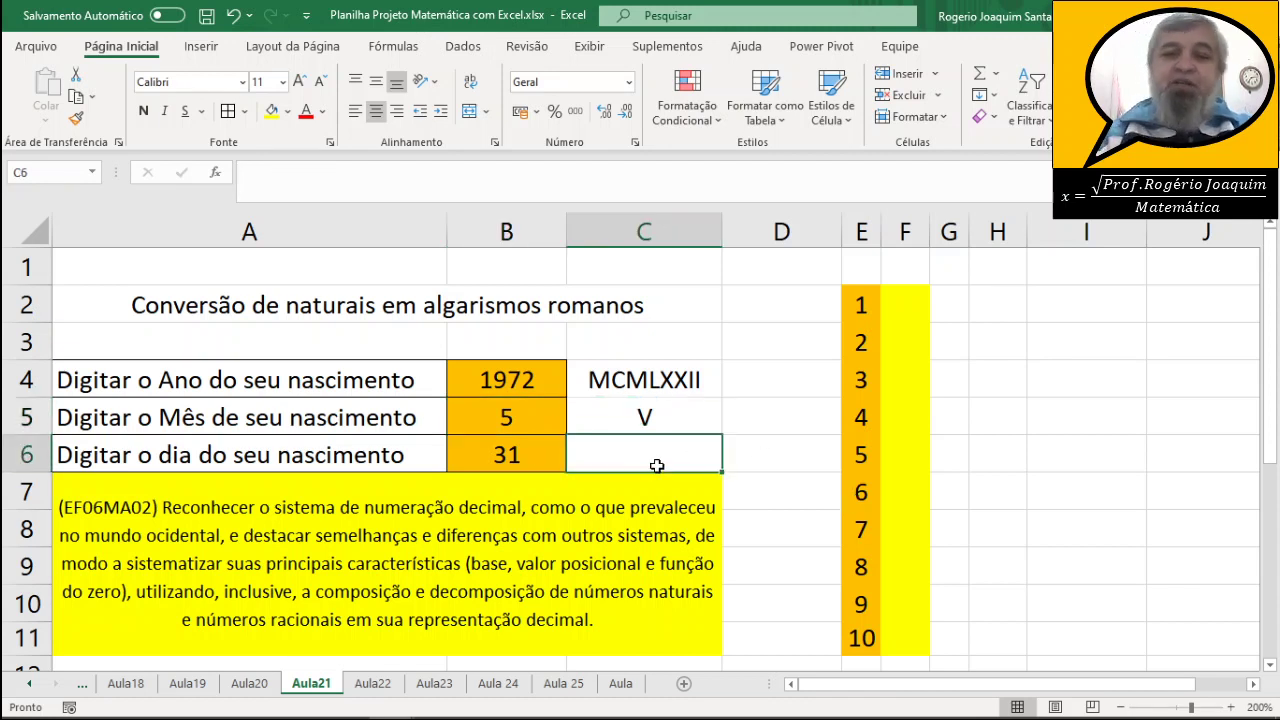
type("=ro")
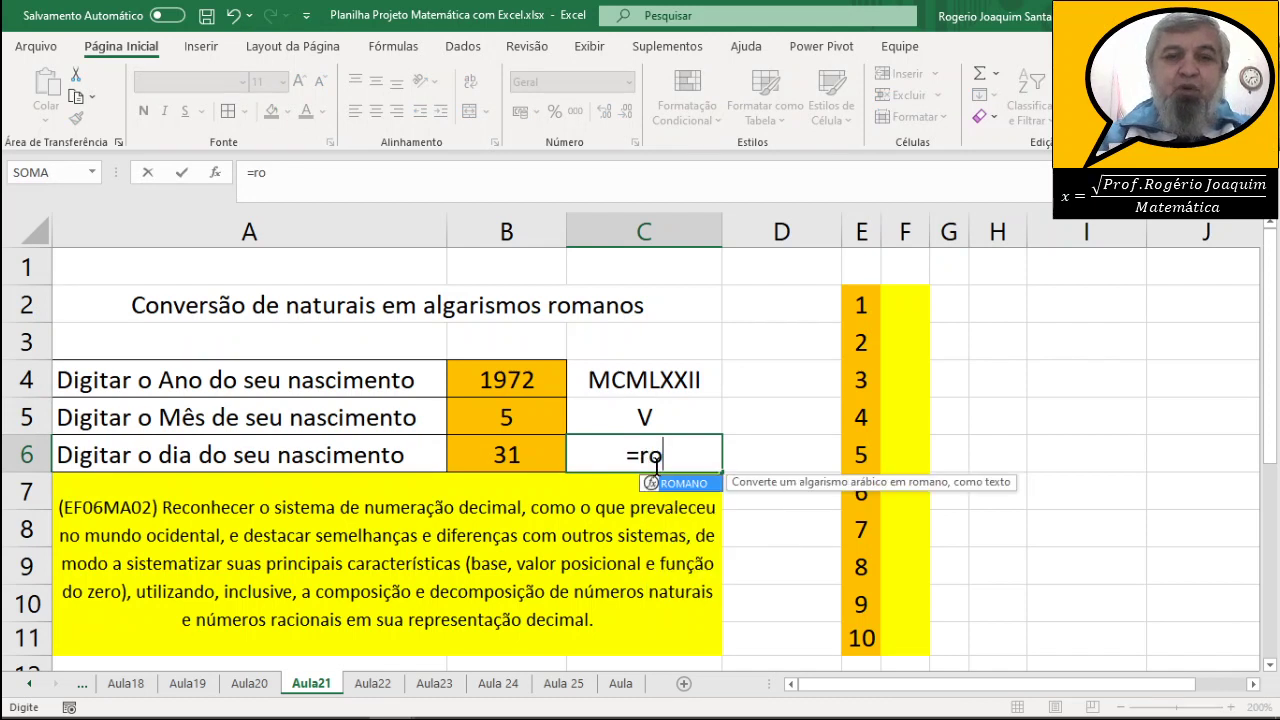
type("mano")
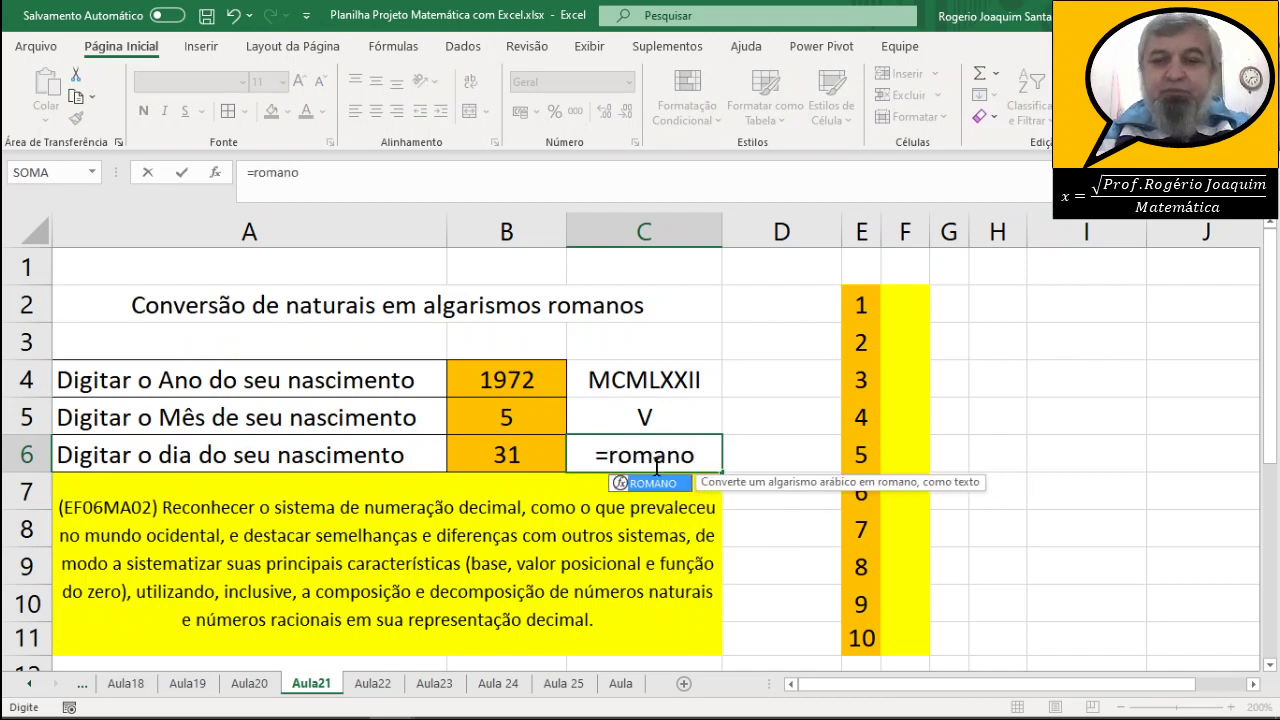
type("(")
left_click(481, 455)
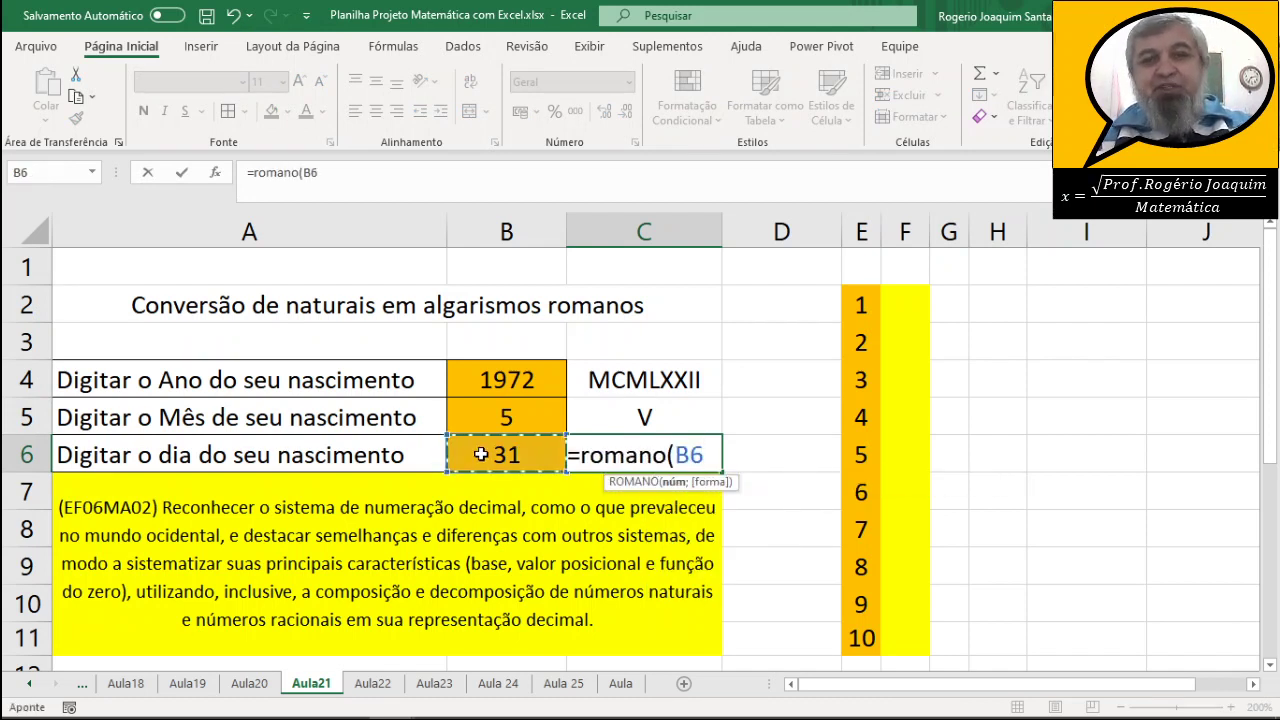
type(")")
key("Return")
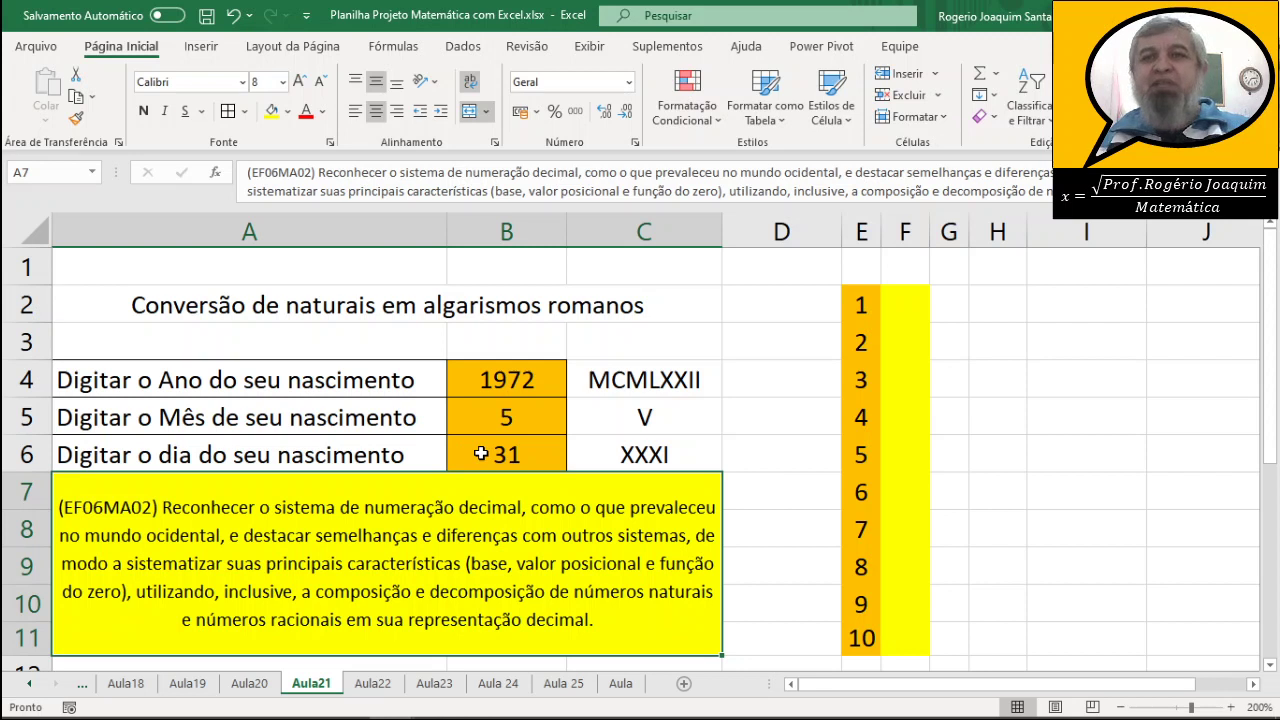
Enter =romana(E2) in F2 for the number 1 and autofit column F, producing #NOME?
left_click(862, 302)
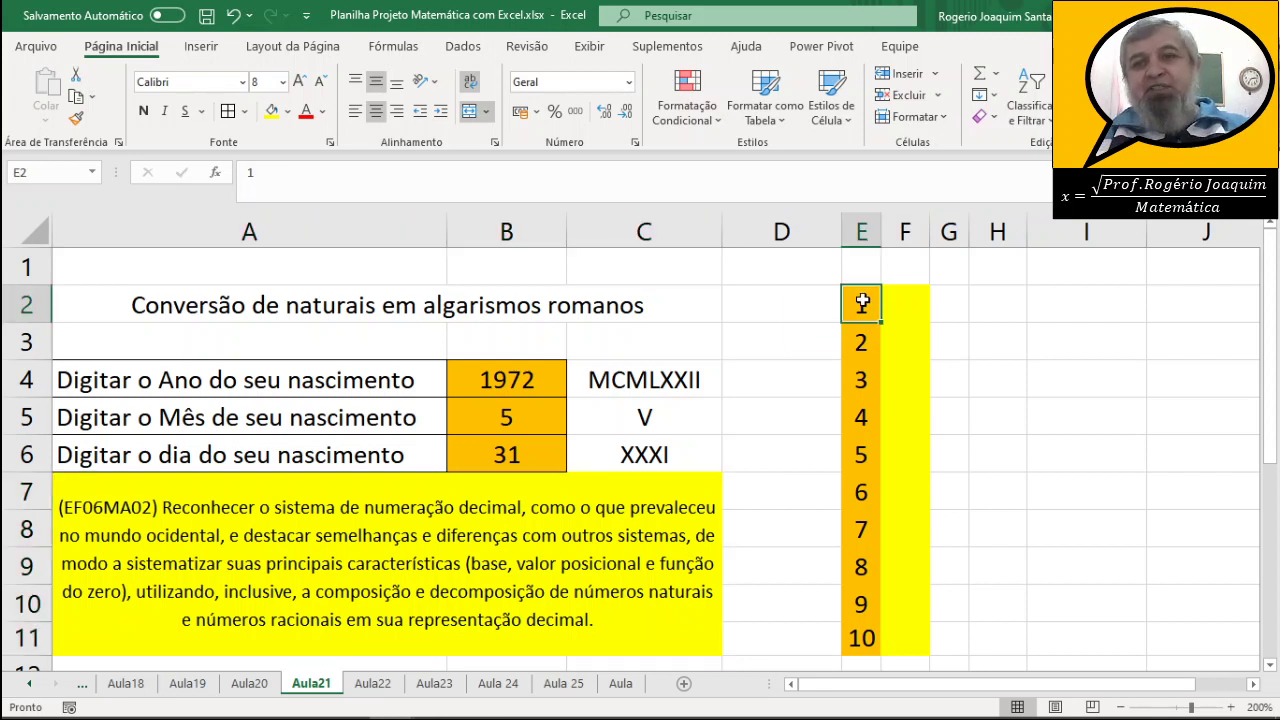
left_click(890, 308)
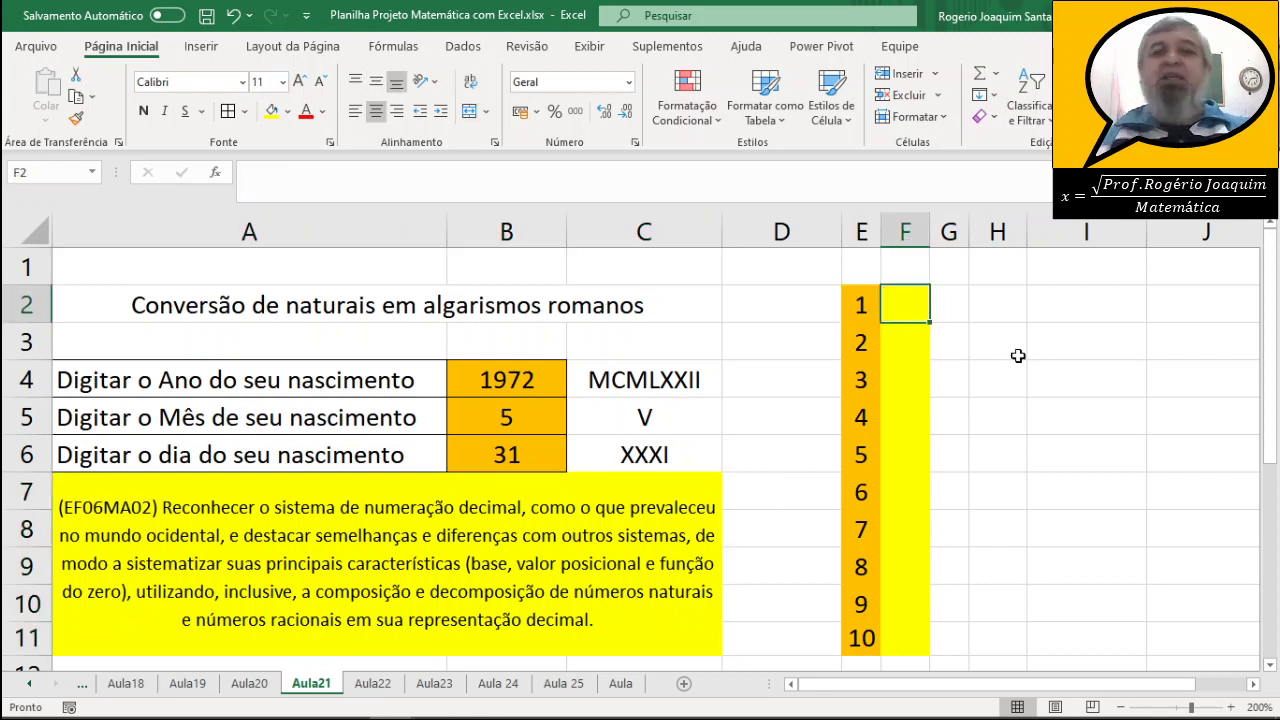
key("Left")
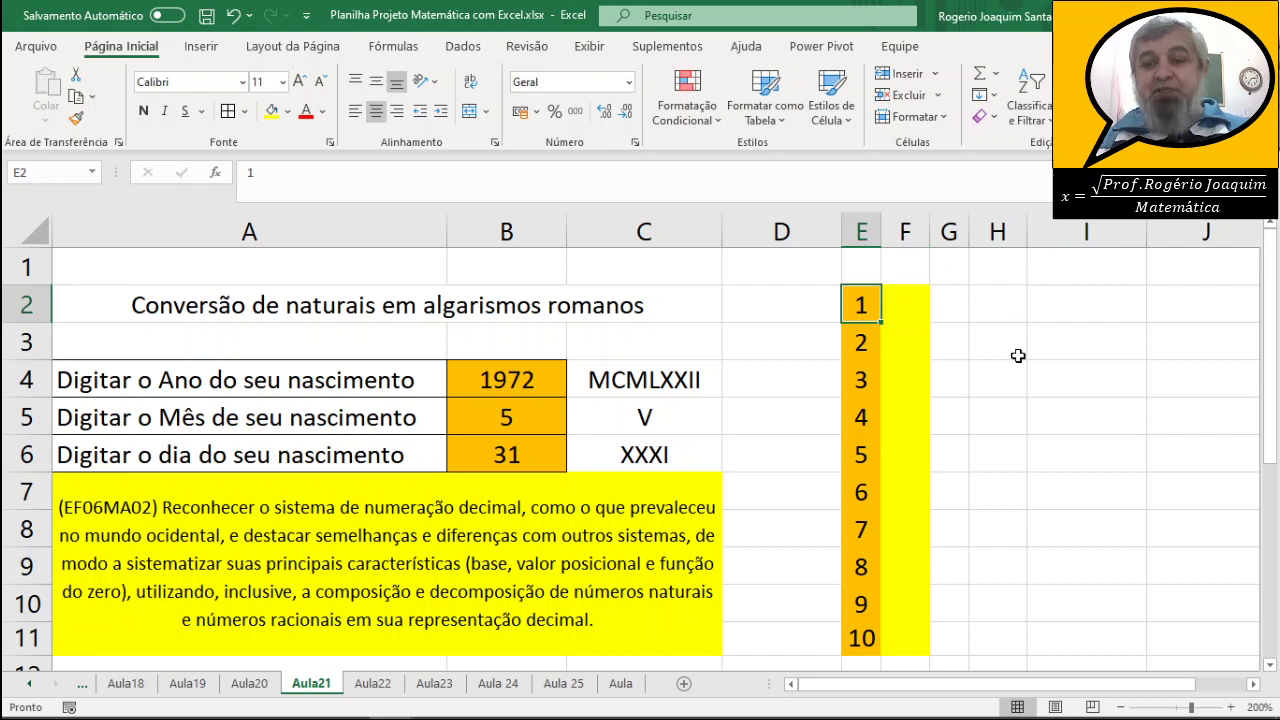
key("Down")
key("Down")
key("Down")
key("Down")
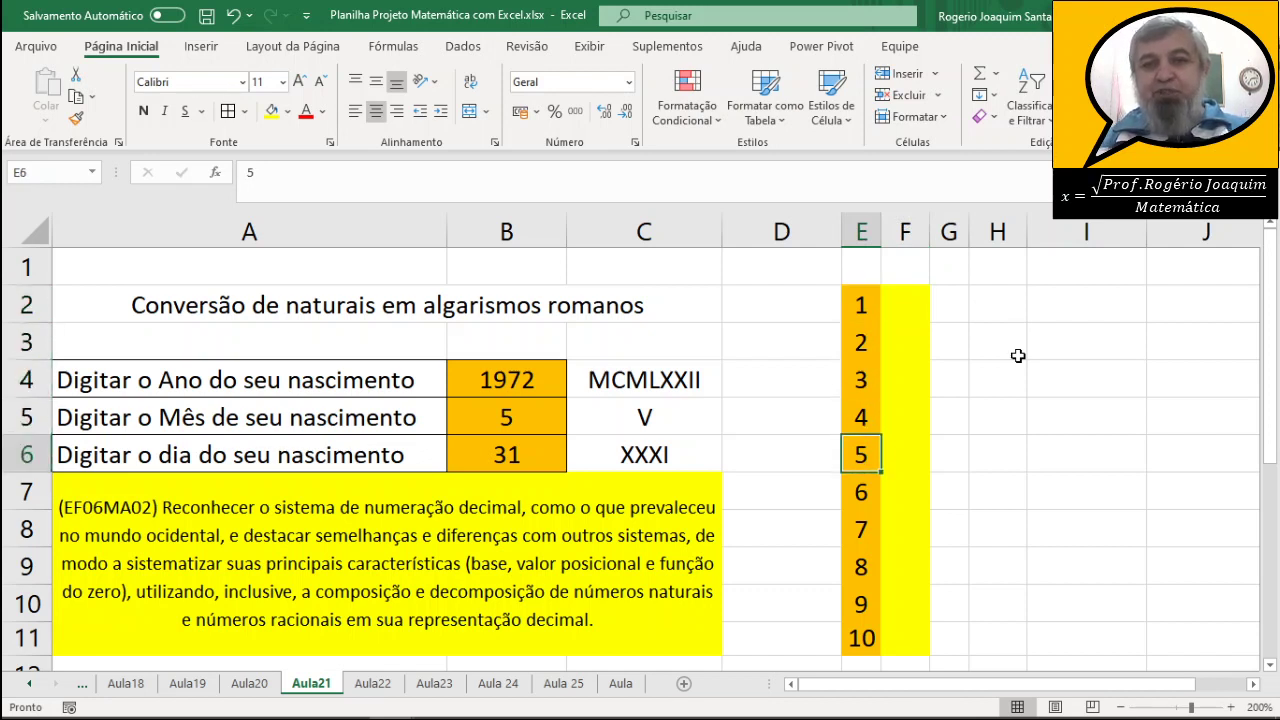
key("Down")
key("Down")
key("Down")
key("Down")
key("Down")
key("Up")
key("Up")
key("Up")
key("Up")
key("Up")
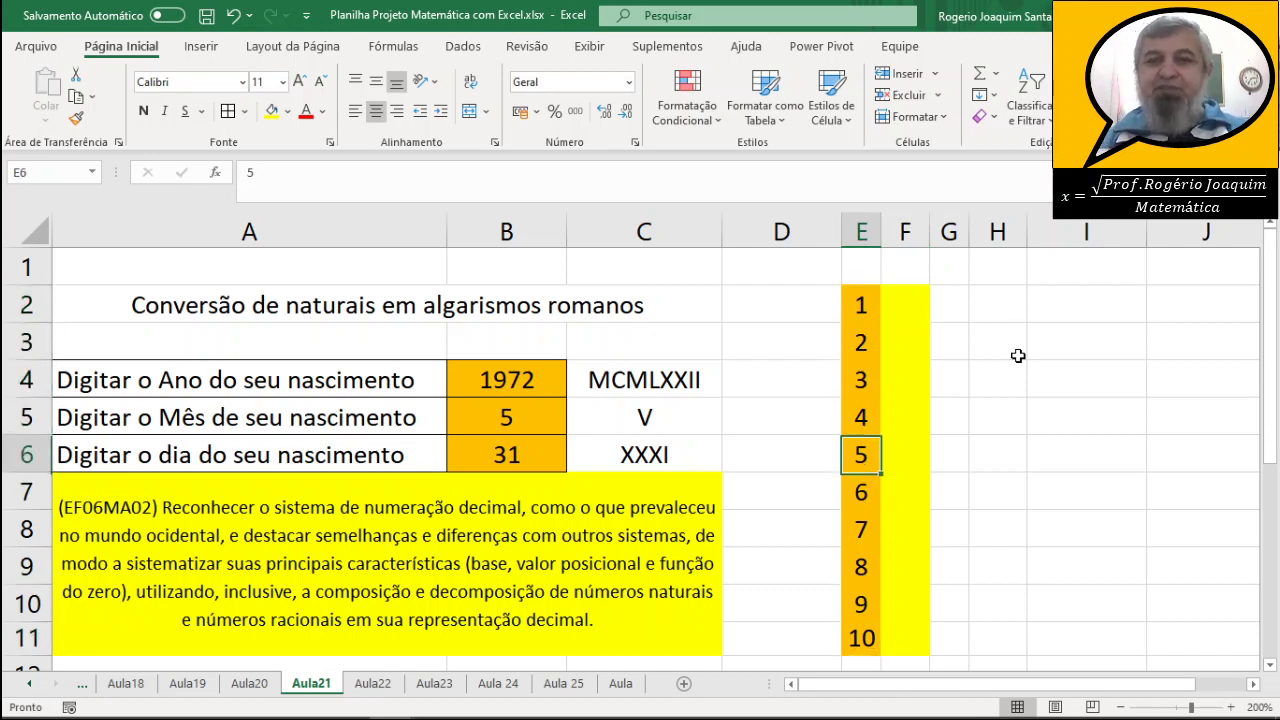
key("Up")
key("Up")
key("Up")
key("Right")
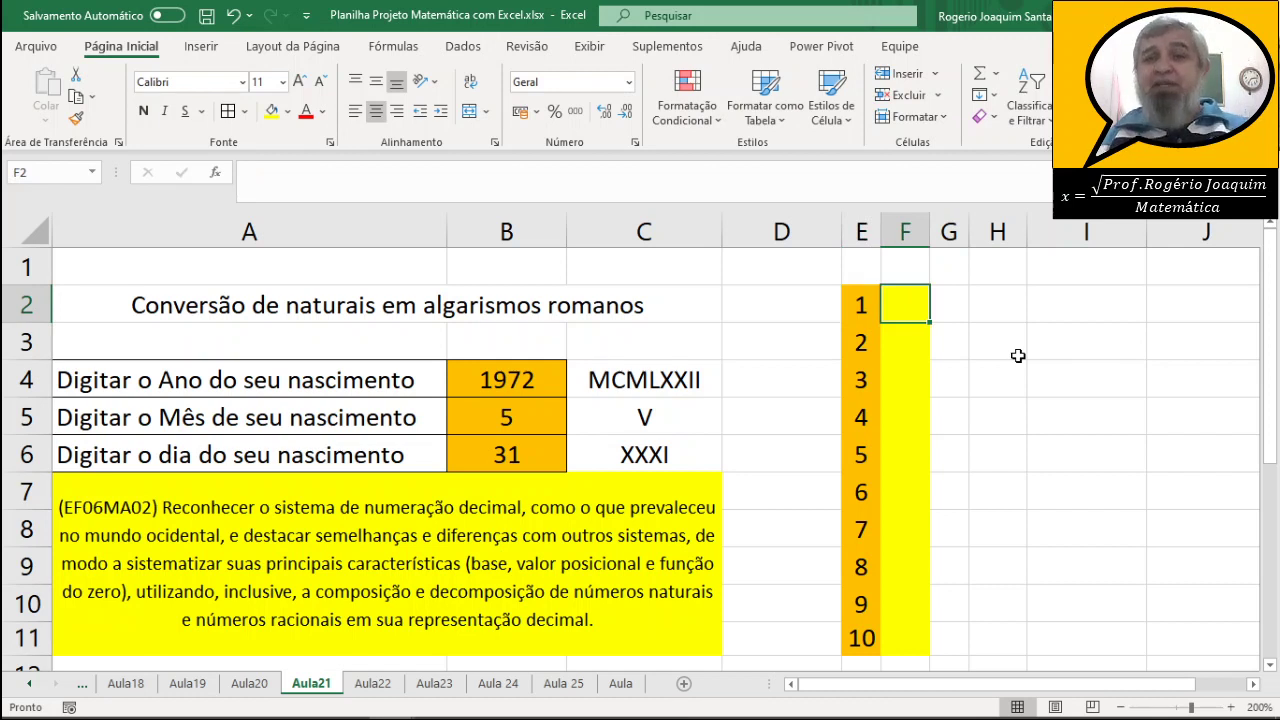
type("=")
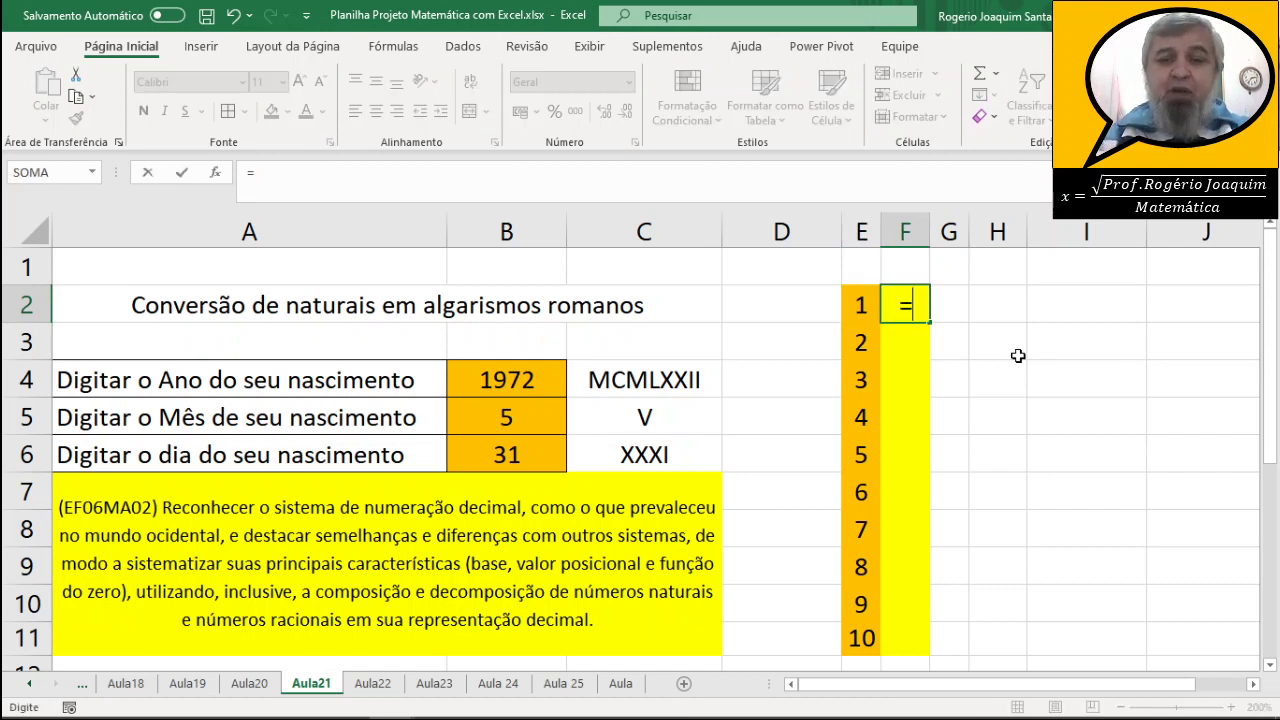
type("roman")
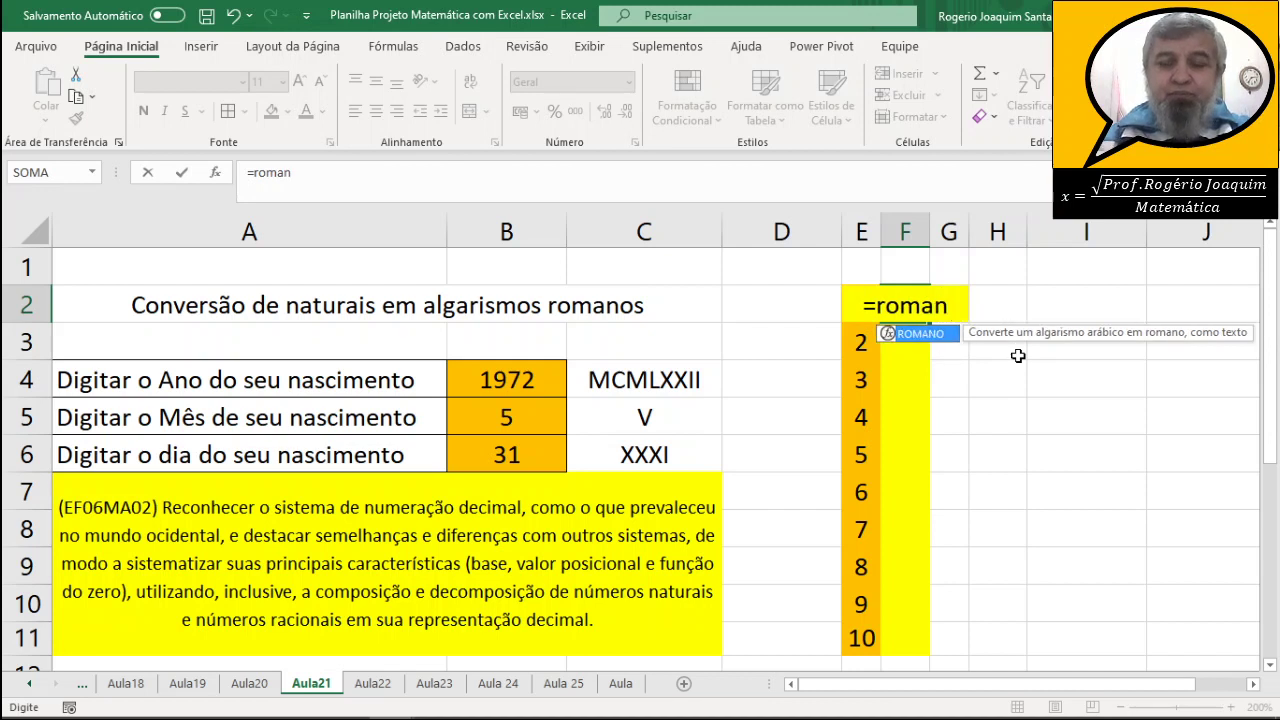
type("a(")
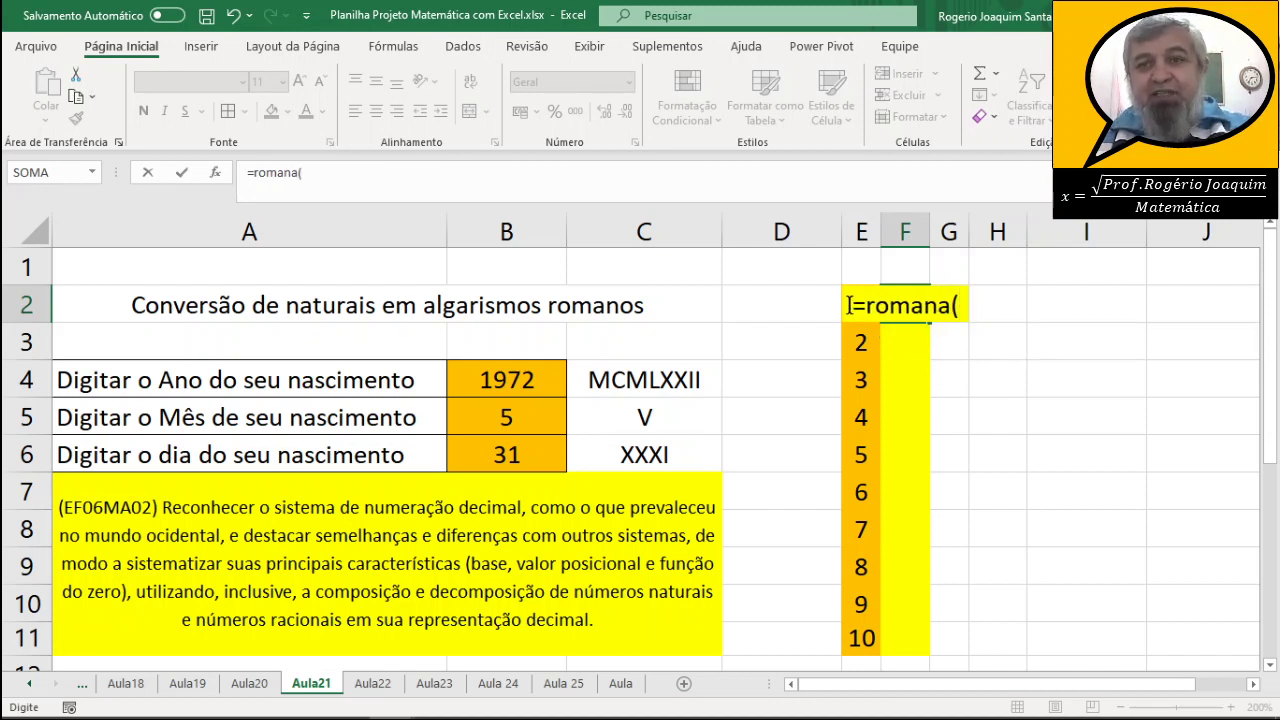
type("e")
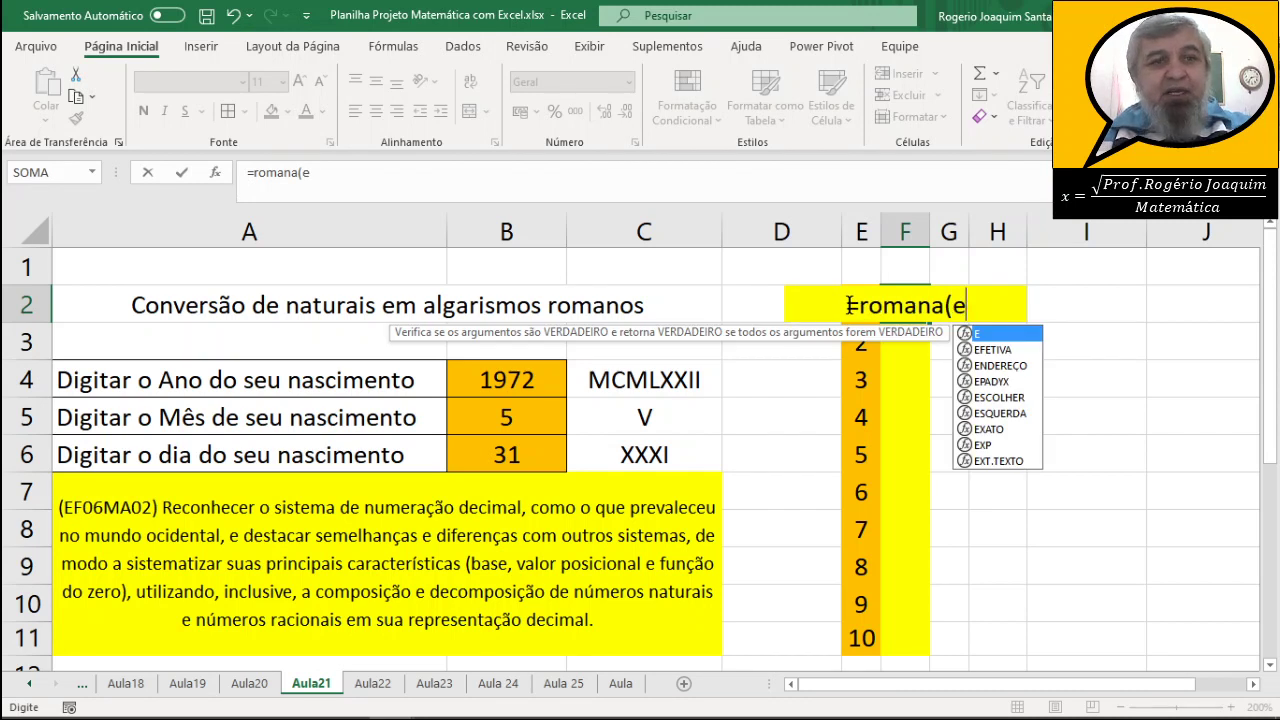
type("2")
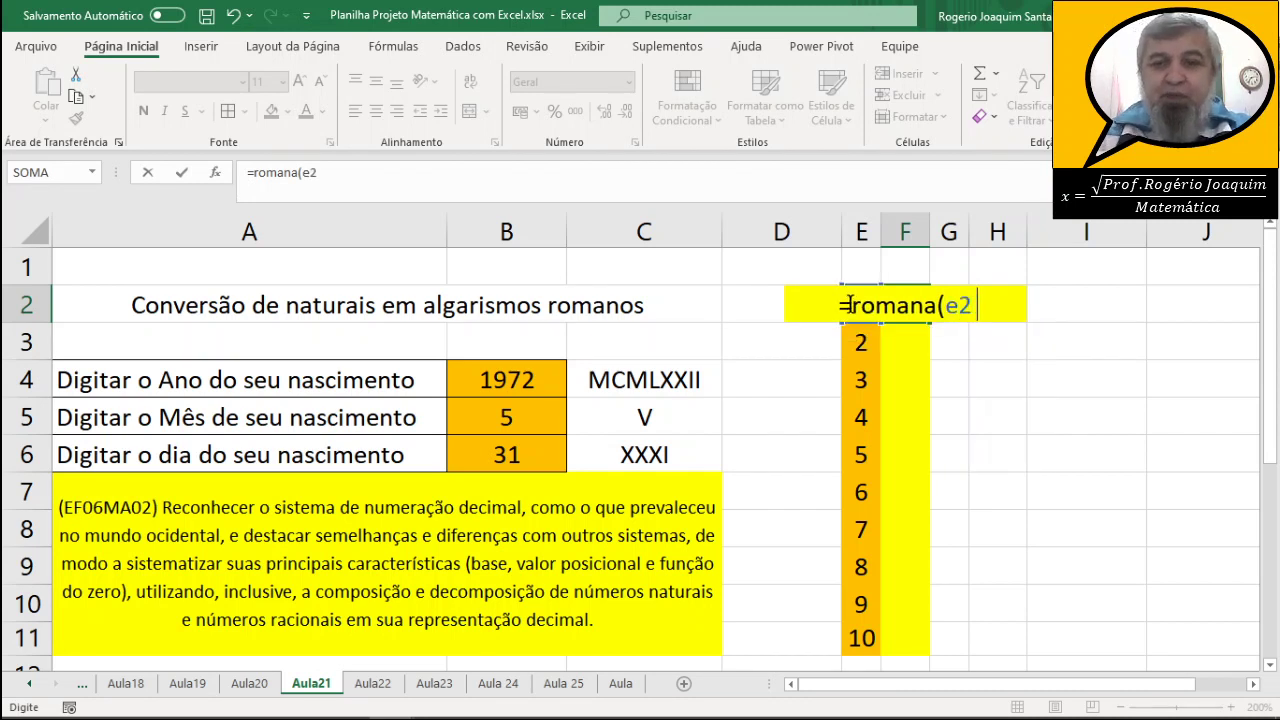
type(")")
key("Return")
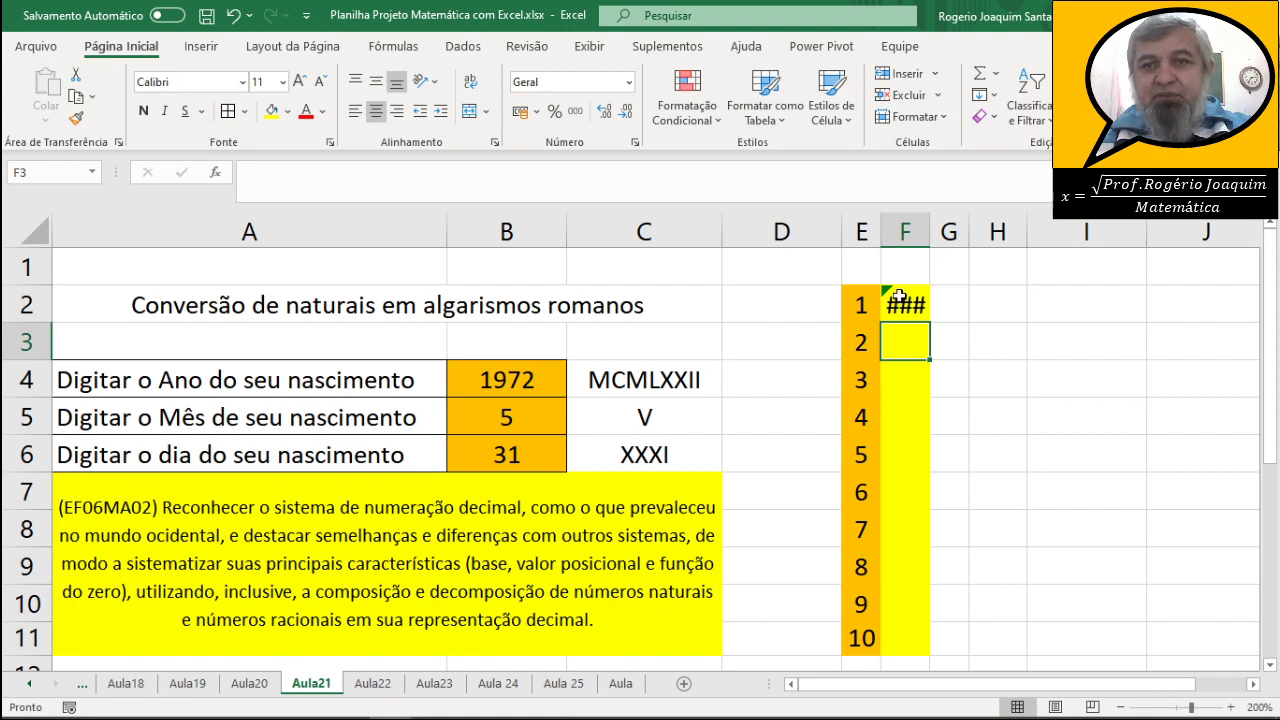
left_click(900, 300)
double_click(930, 245)
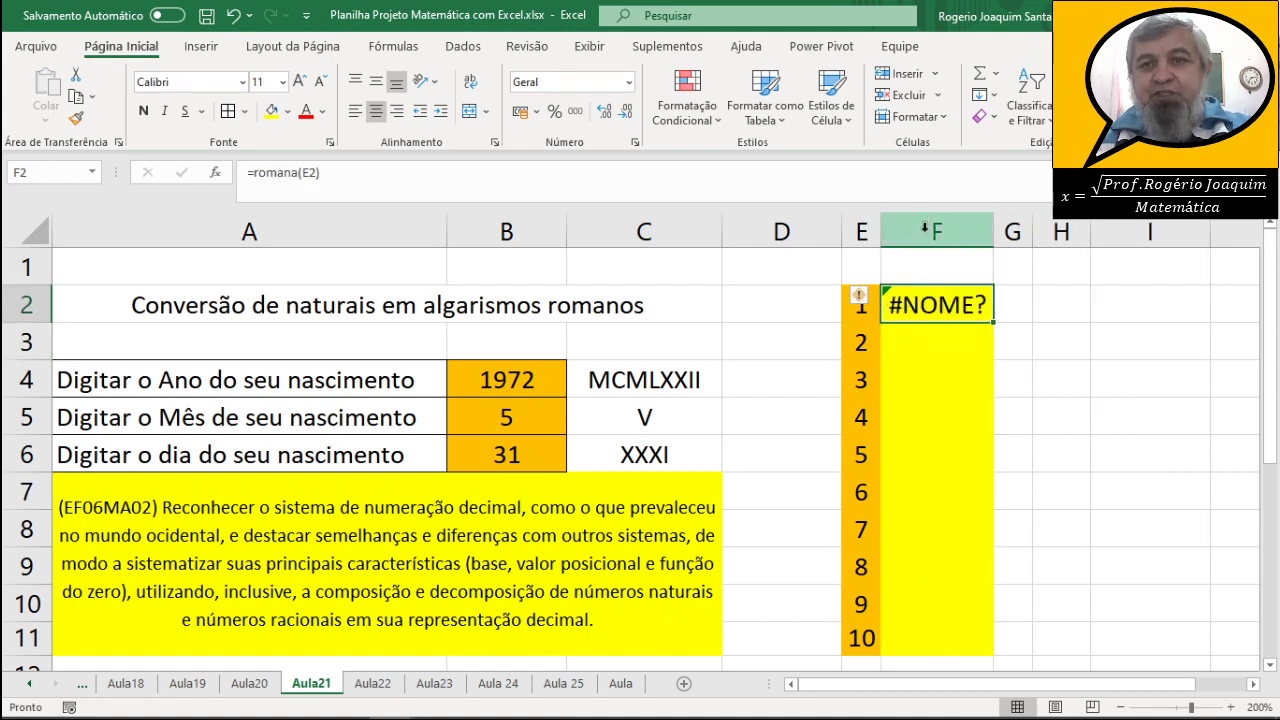
Correct F2 to =ROMANO(E2) showing I, and enter =ROMANO(E3) in F3 showing II.
type("=")
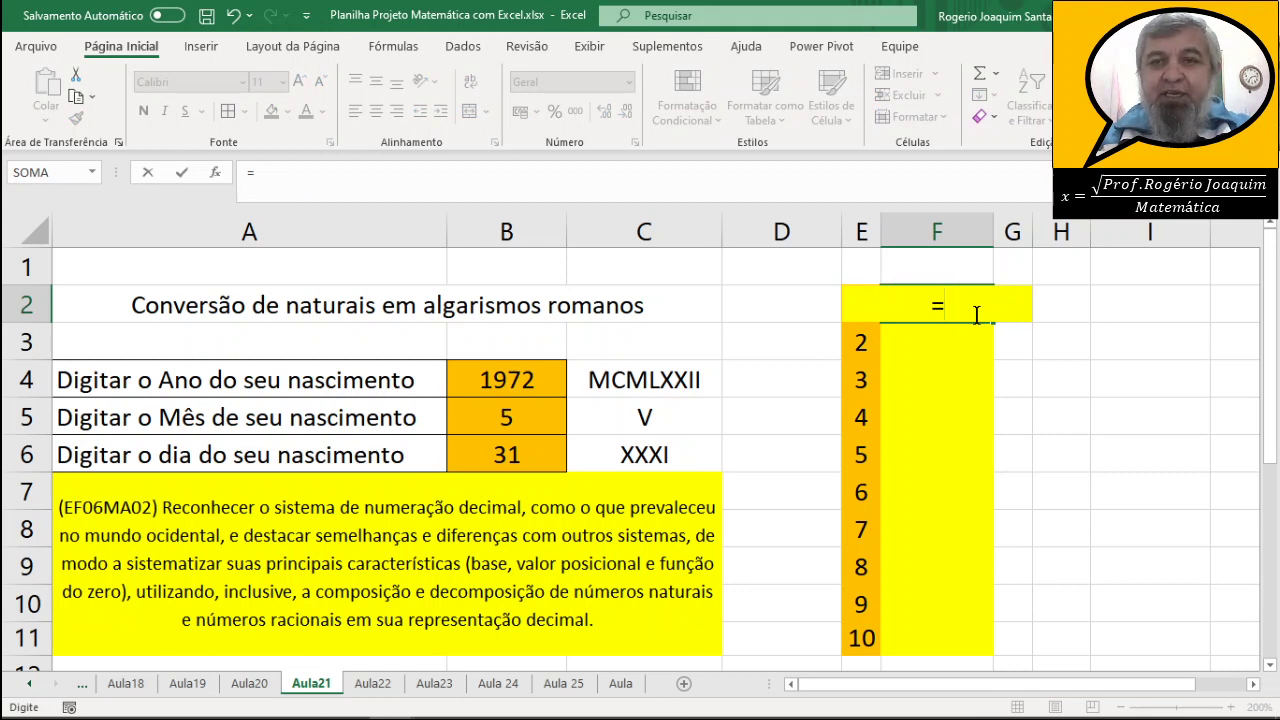
type("ro")
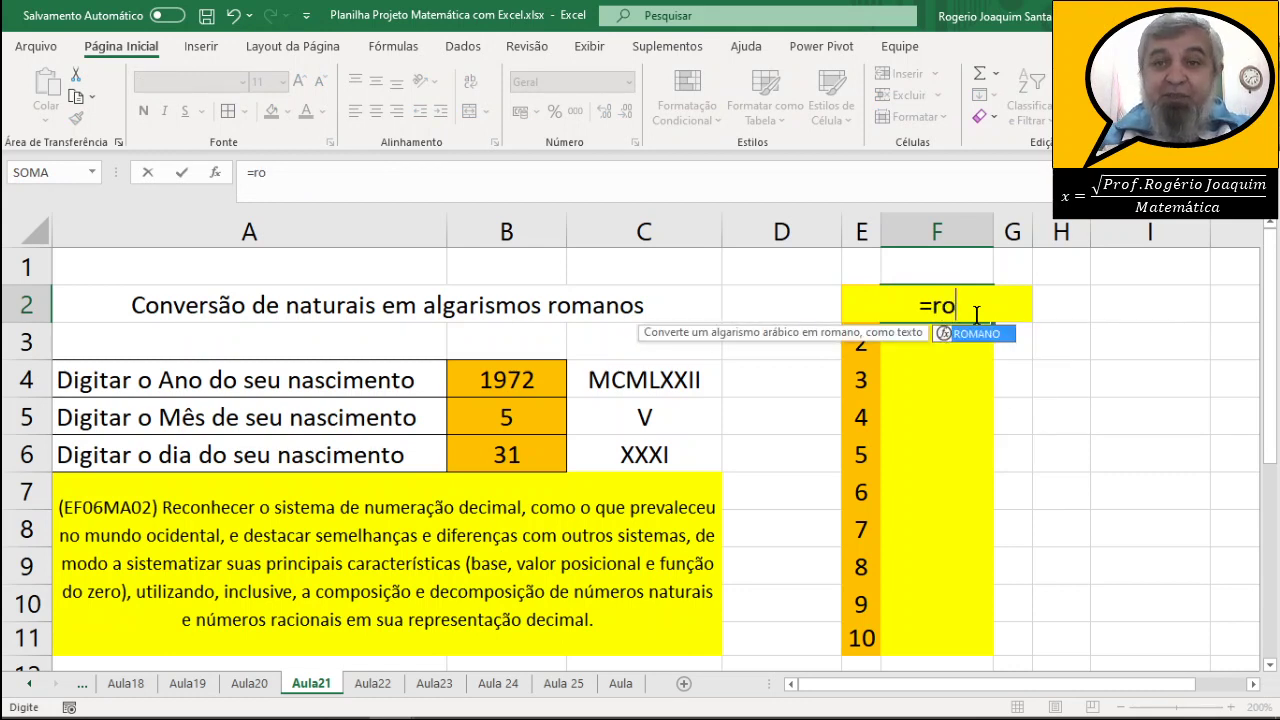
type("mano")
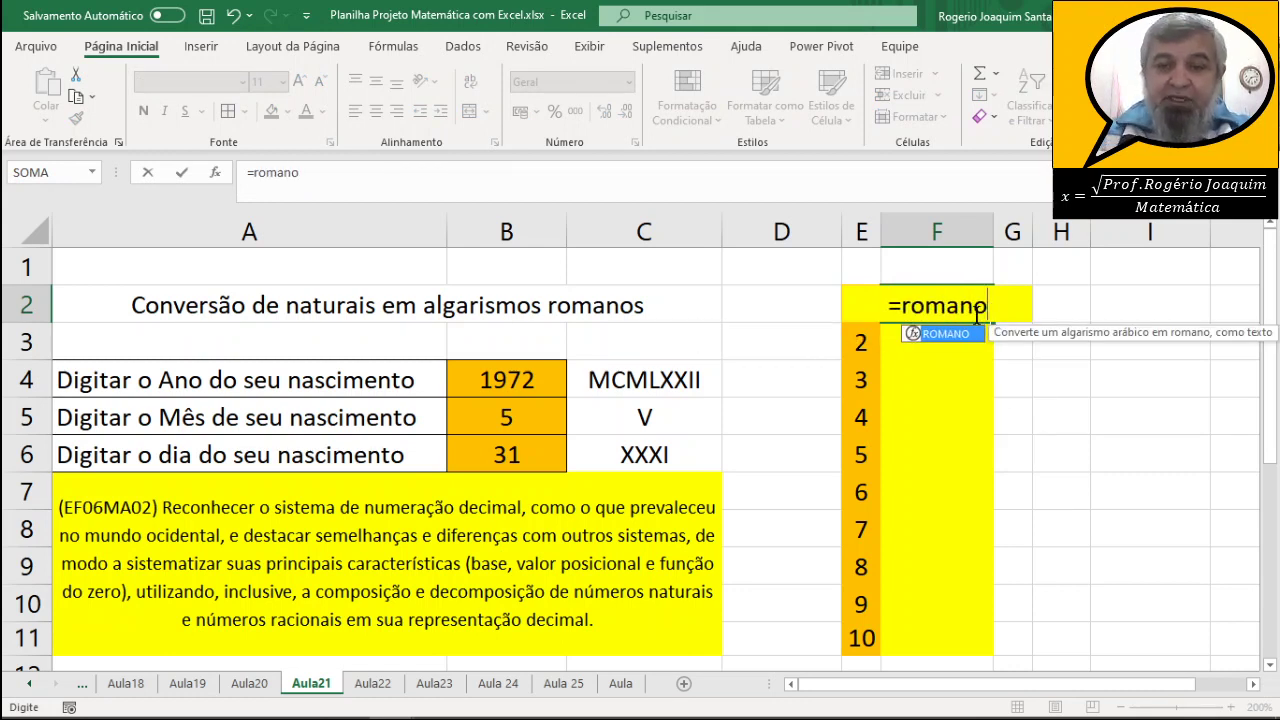
type("(")
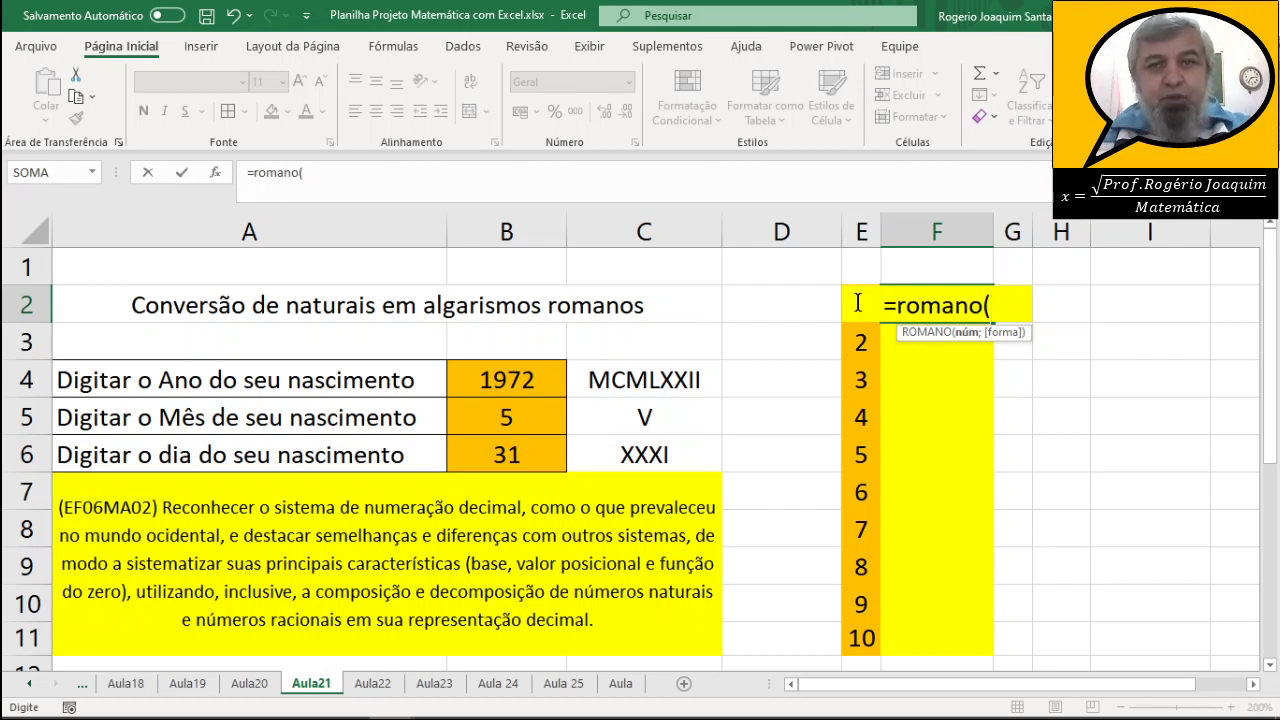
type("E")
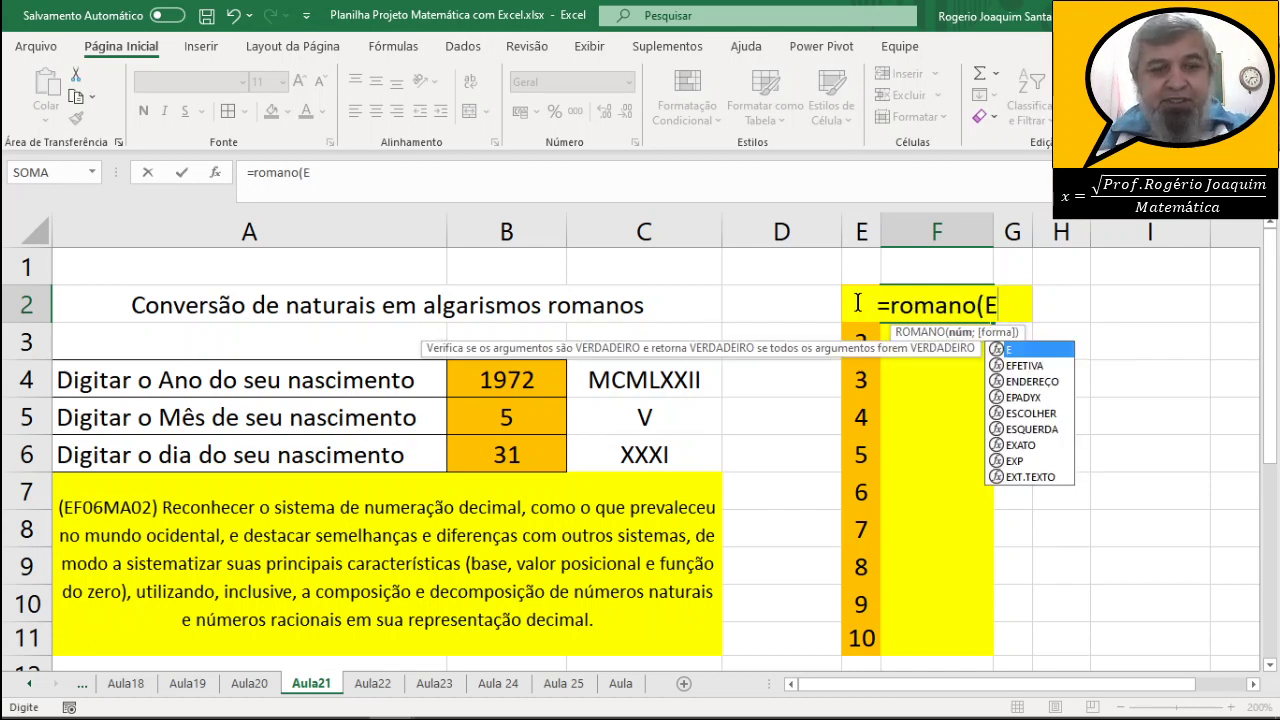
type("2)")
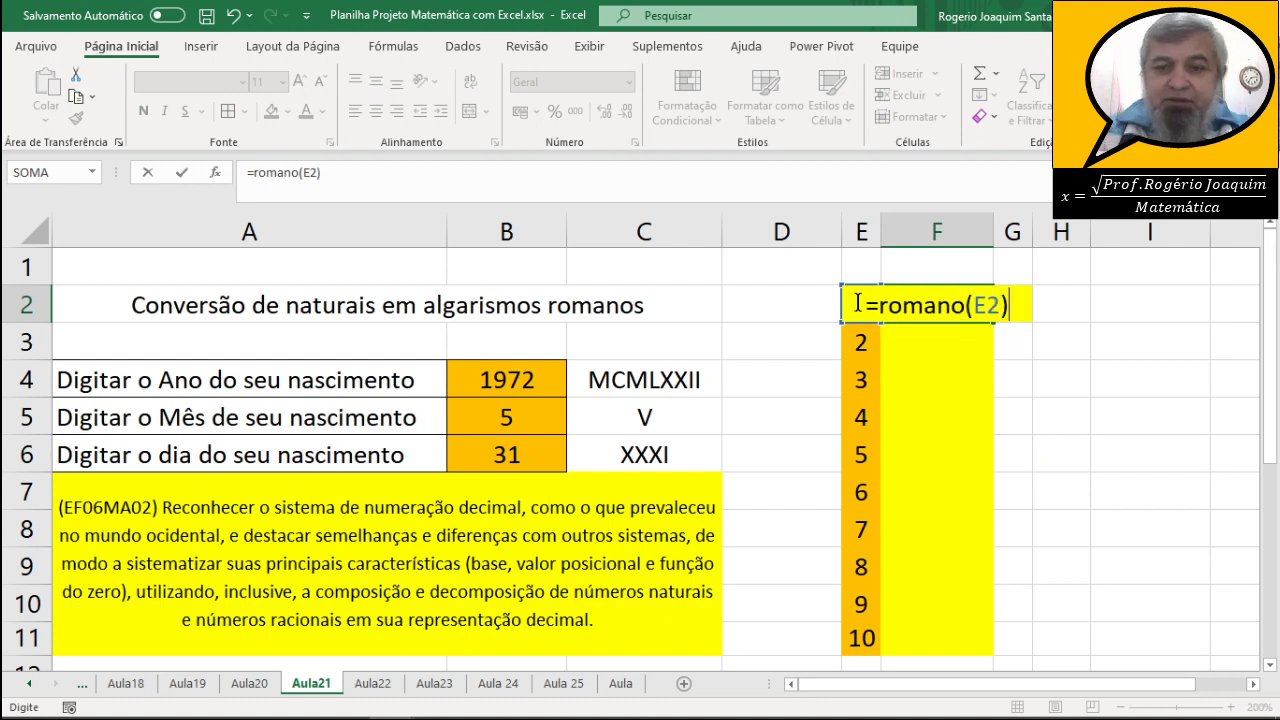
key("Return")
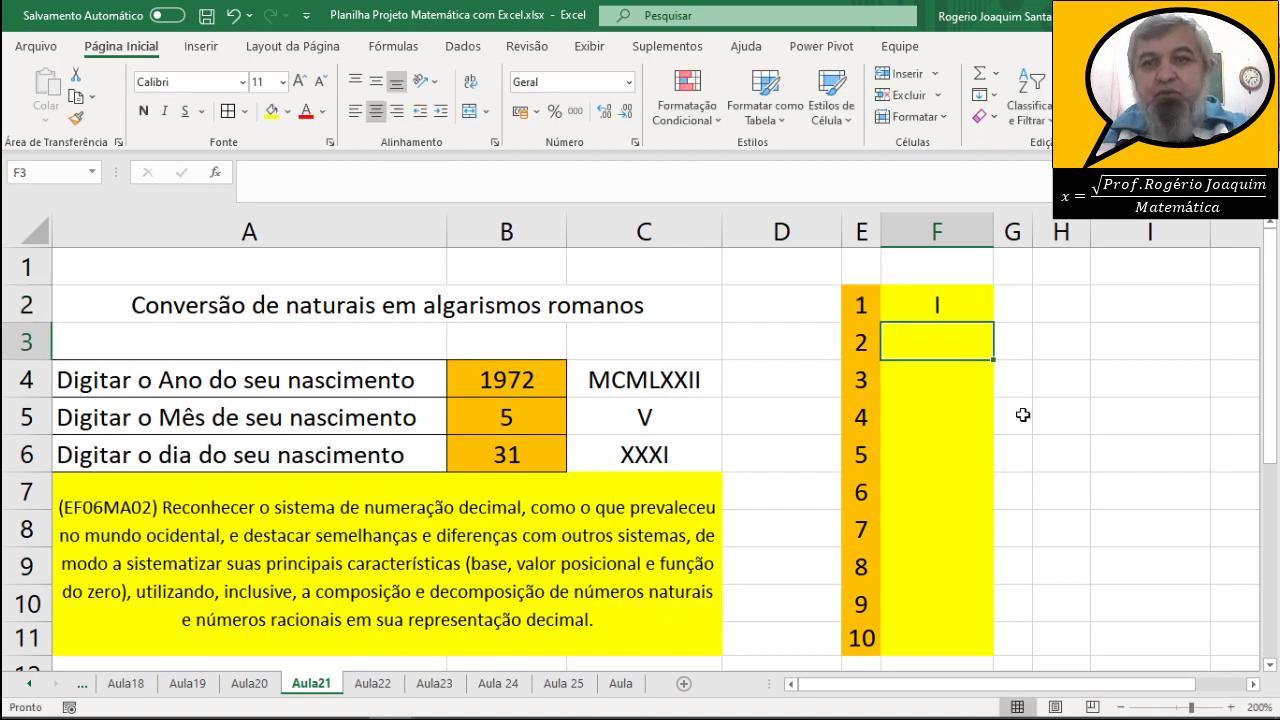
type("=roma")
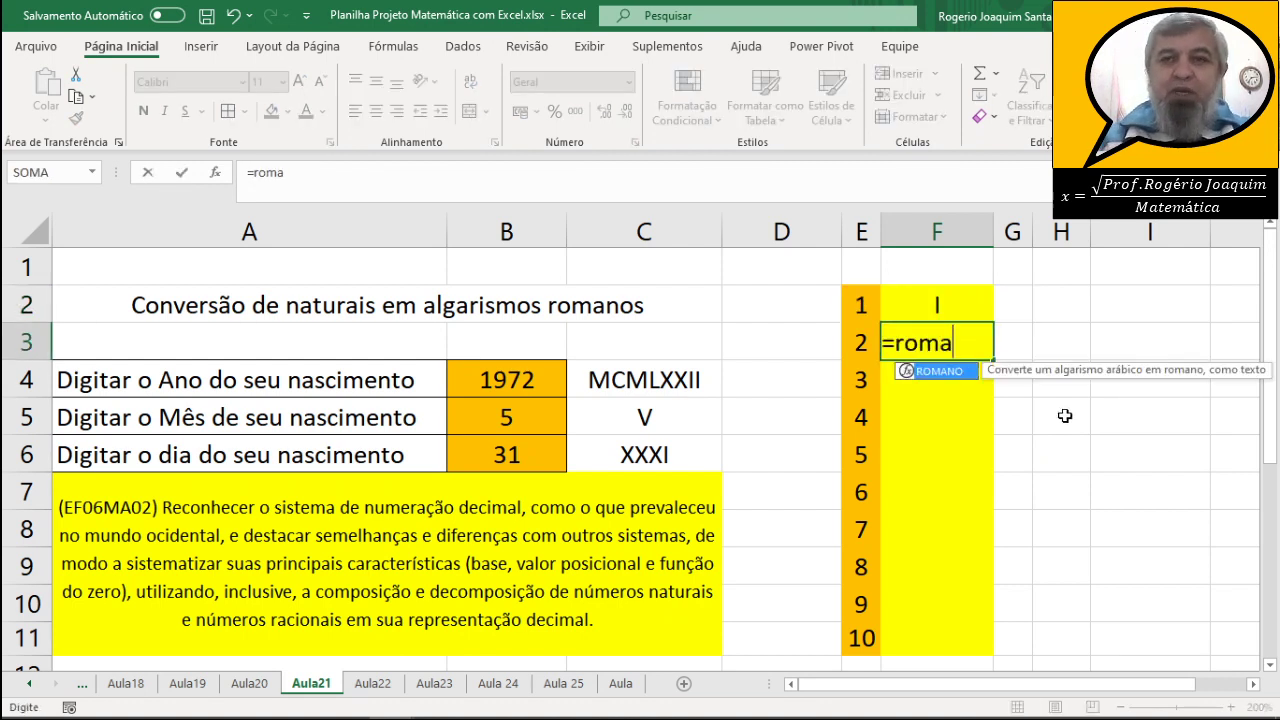
type("no")
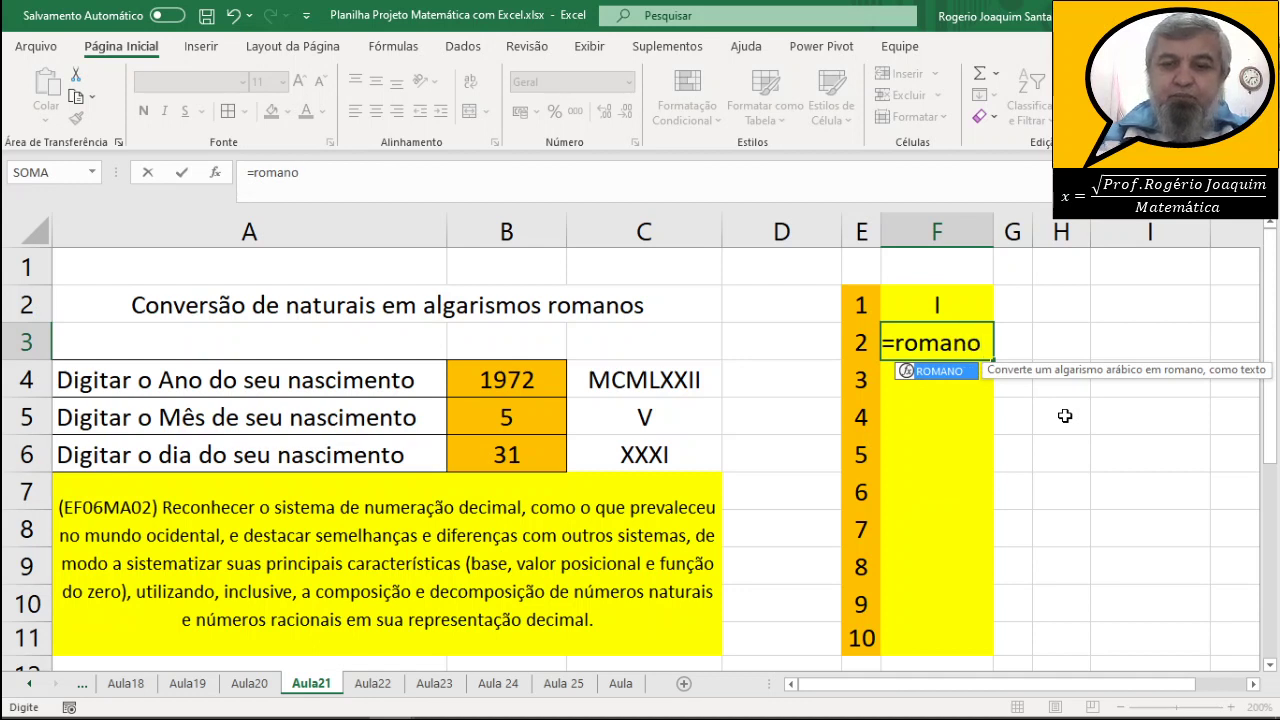
type(")")
key("BackSpace")
type("(")
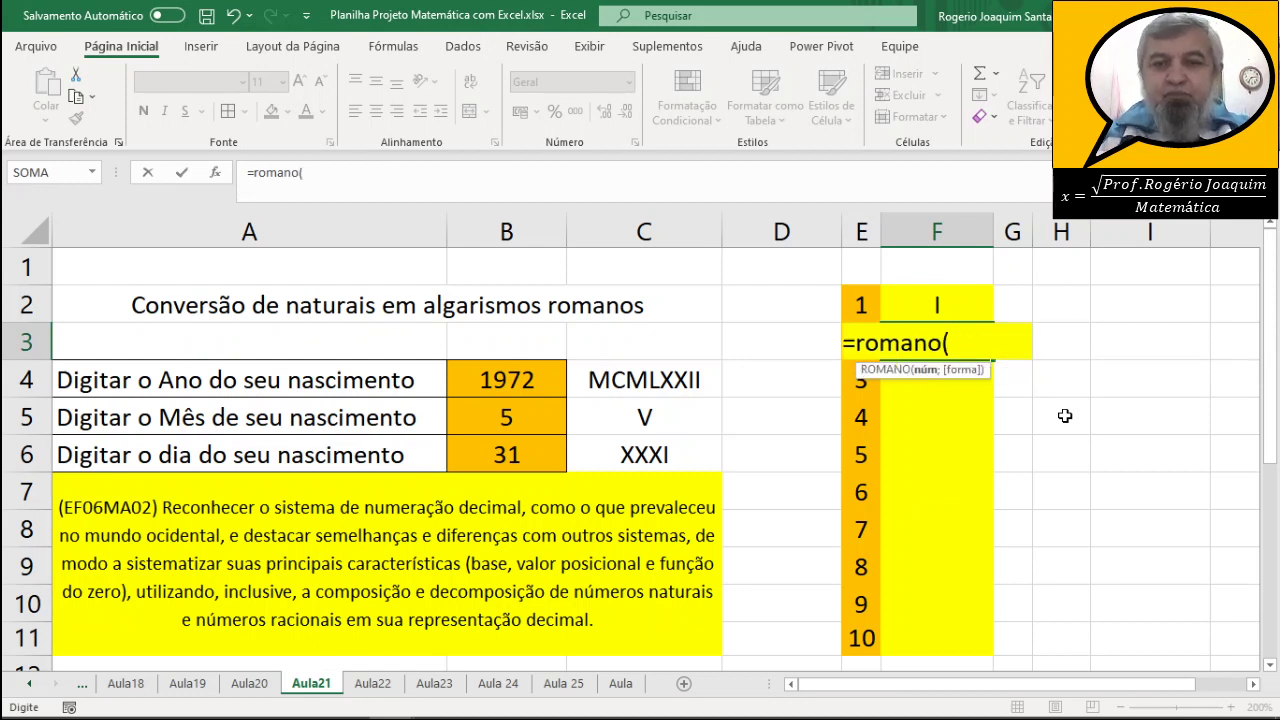
type("e")
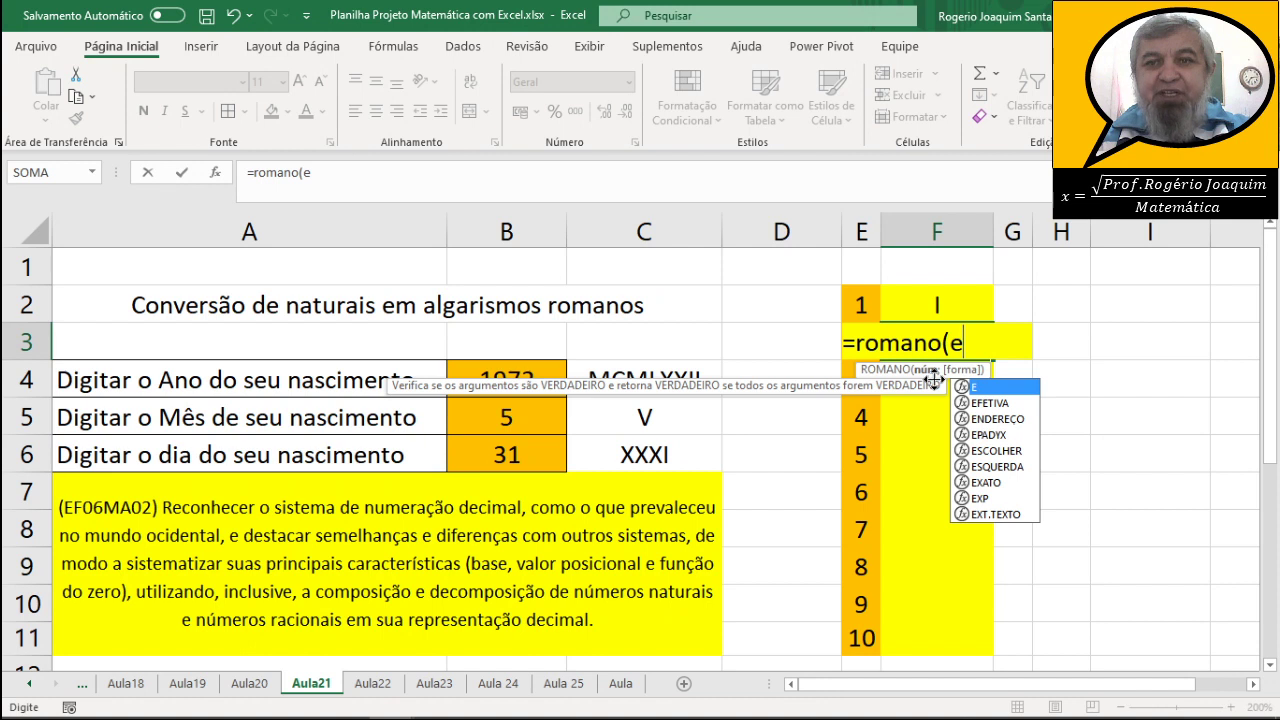
key("BackSpace")
type("E")
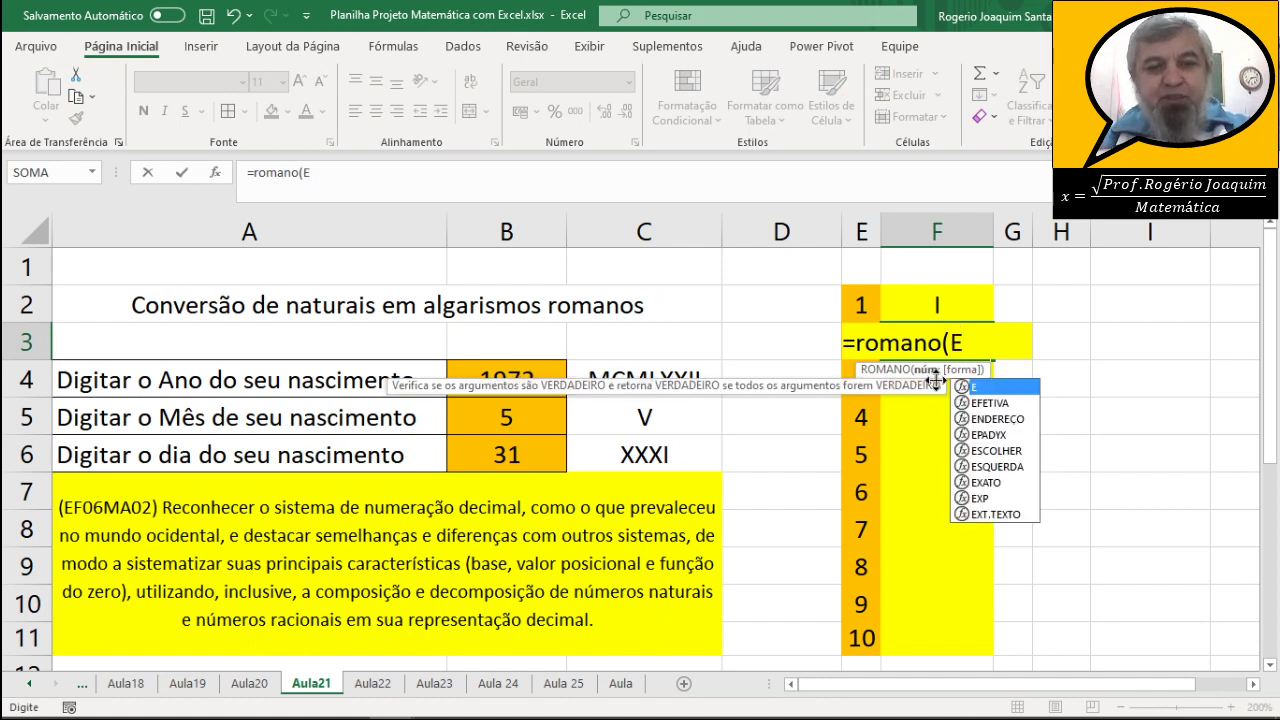
type("3)")
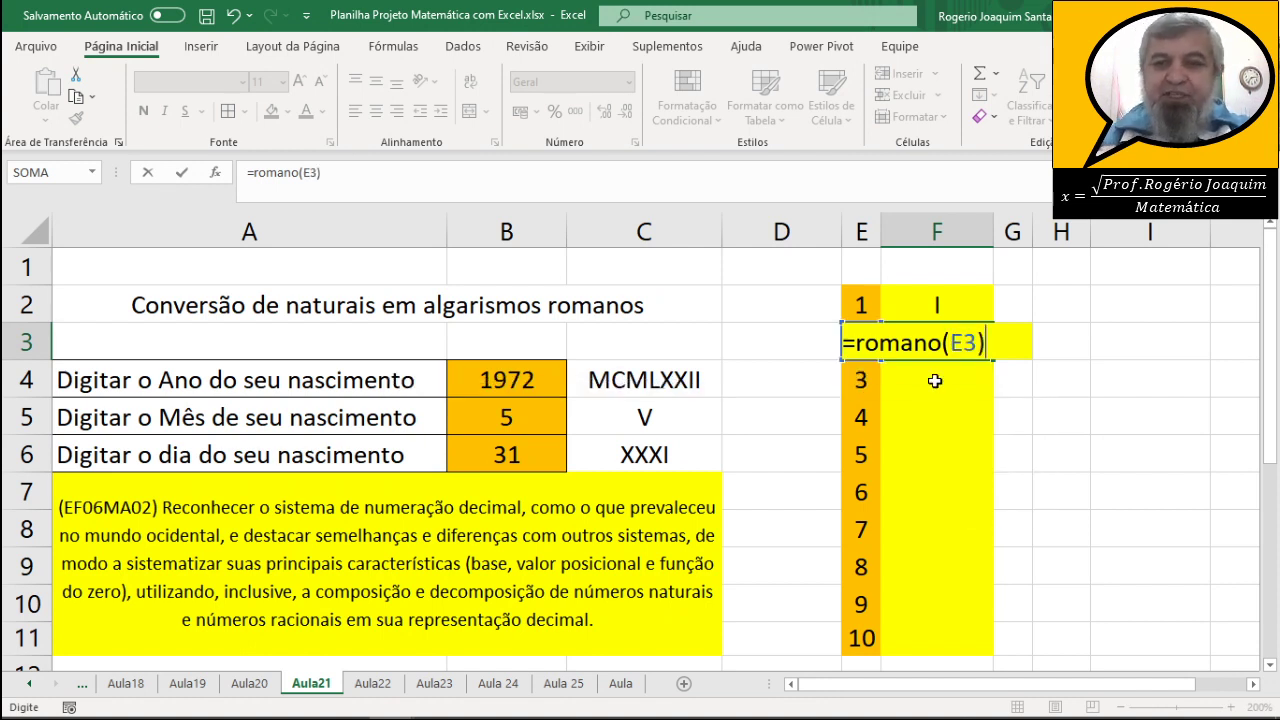
key("Return")
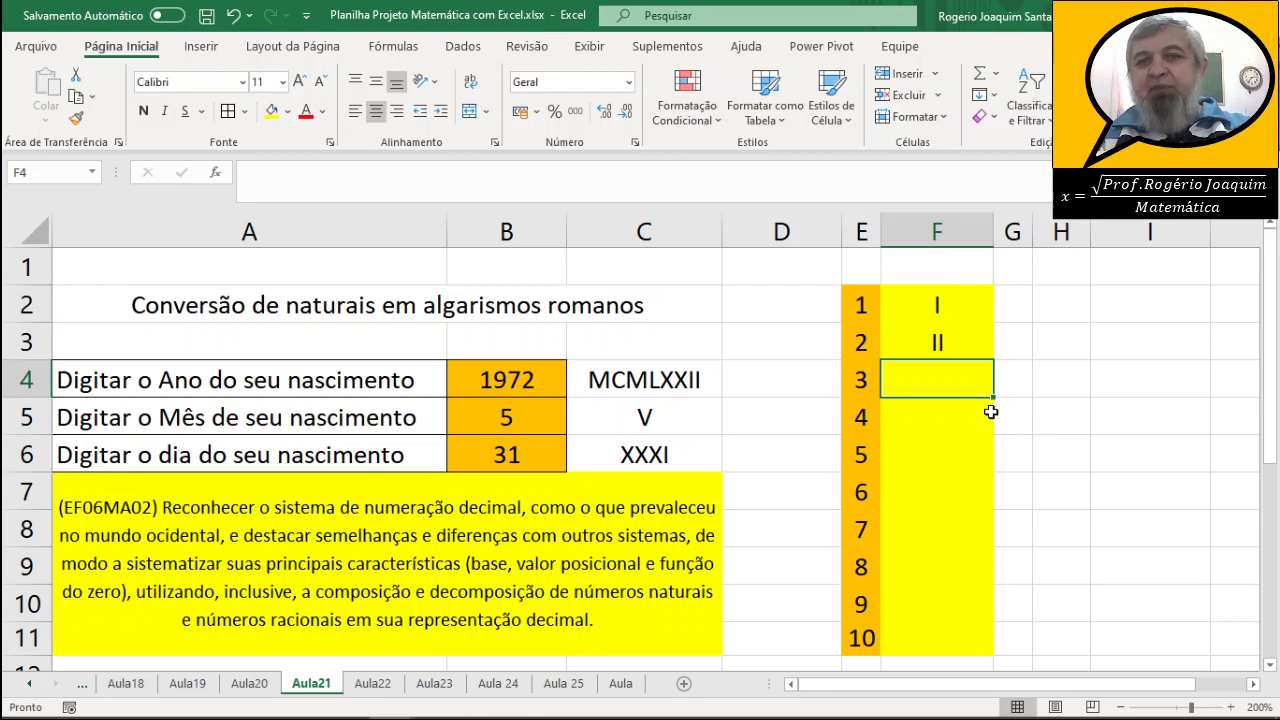
Fill F3's ROMANO formula down to F11 so it shows III to X.
left_click(964, 354)
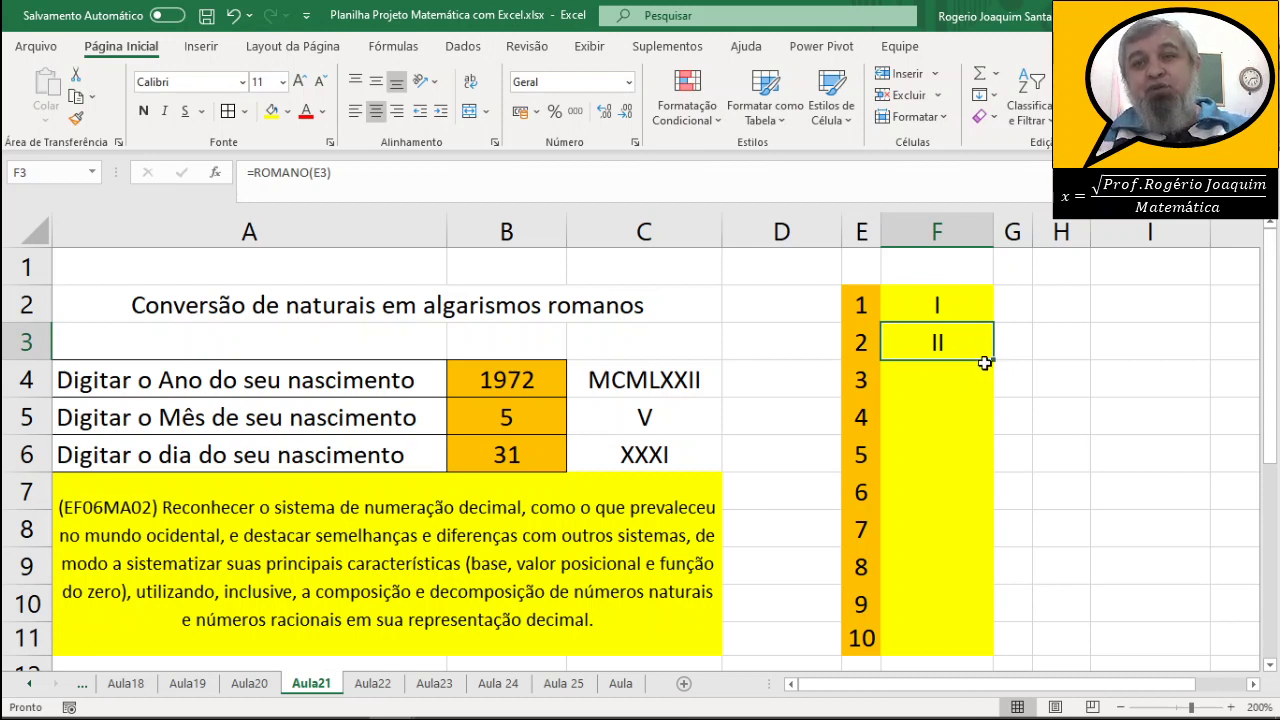
left_click(994, 364)
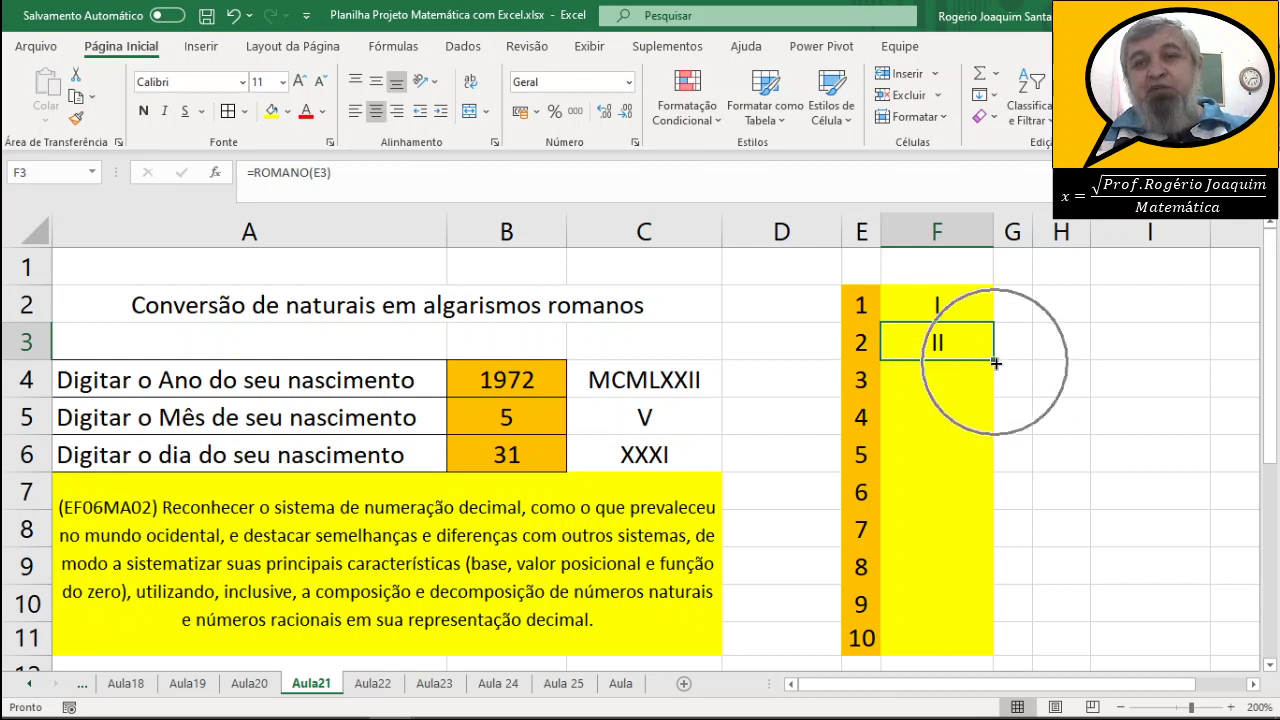
double_click(994, 364)
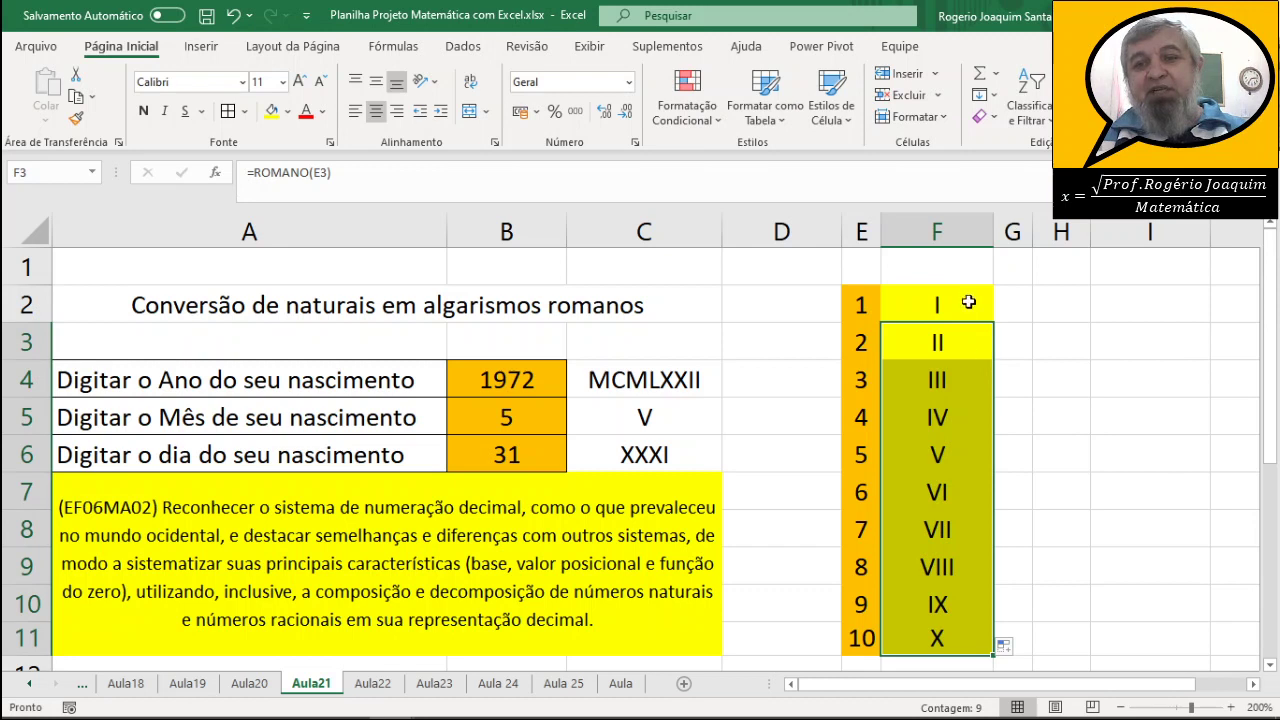
left_click(965, 346)
Inspect the formulas in F2 and F3, then select the table E2:F11.
left_click(960, 305)
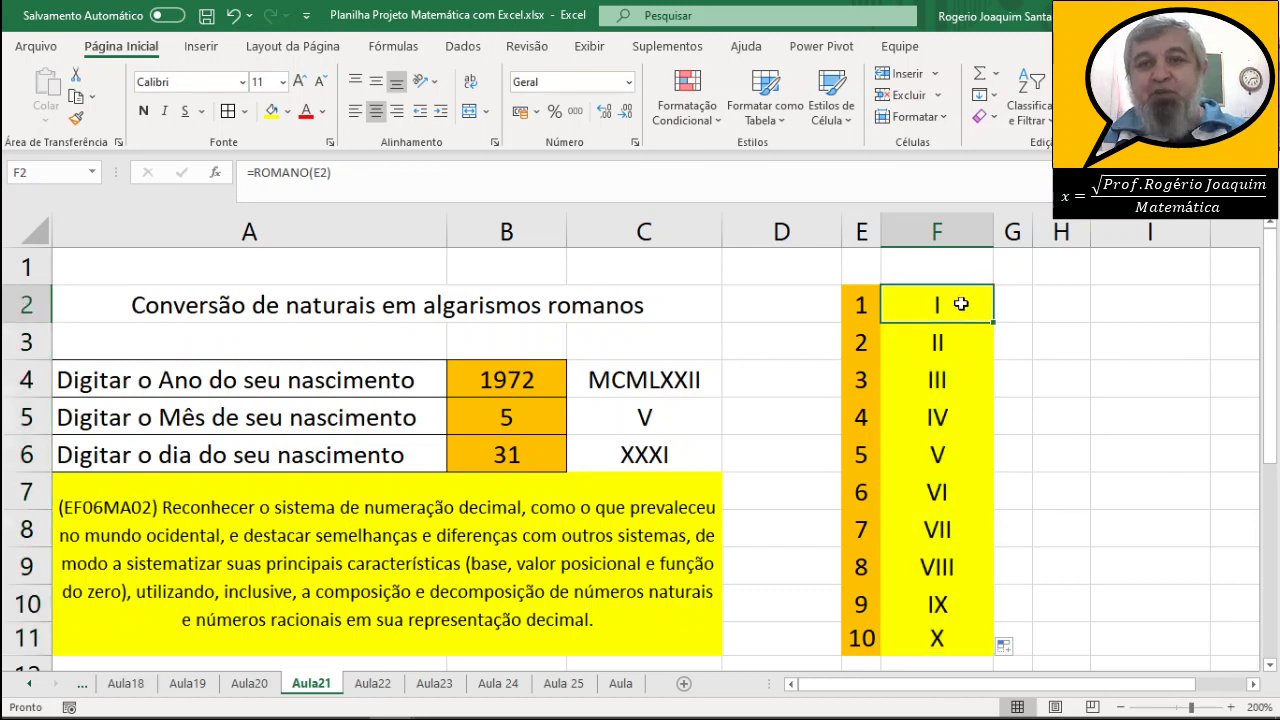
double_click(960, 305)
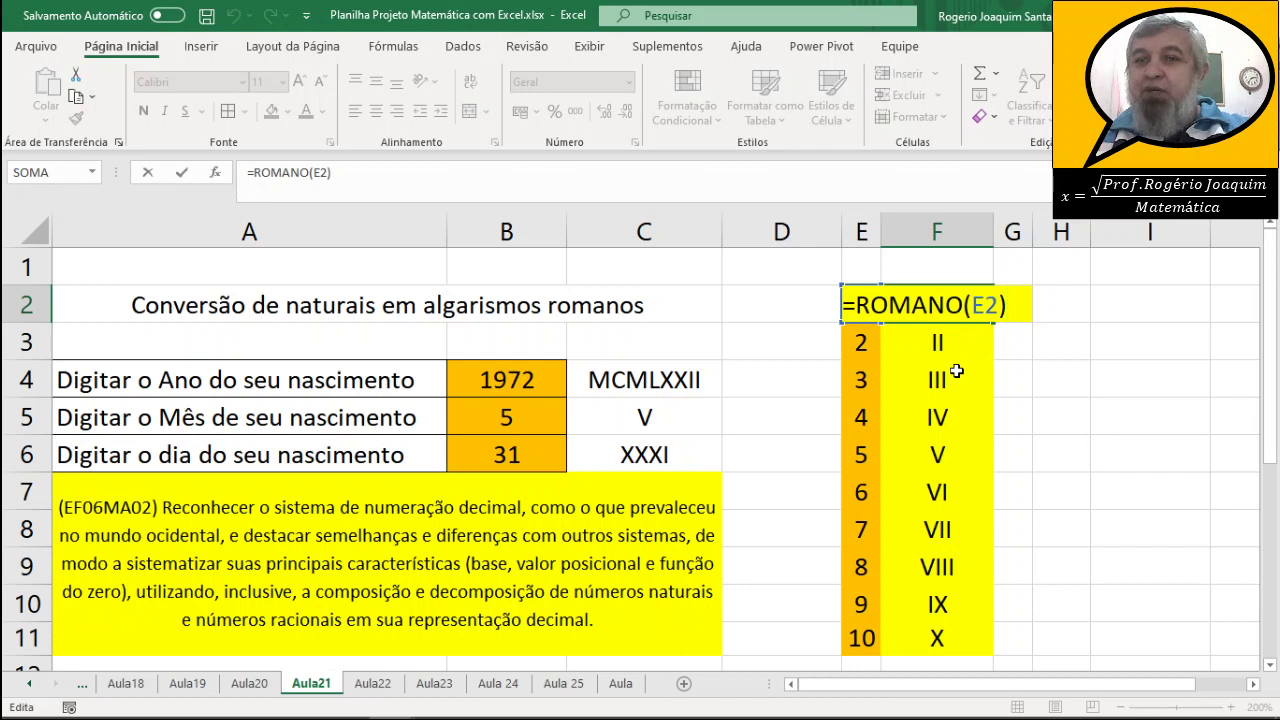
key("Return")
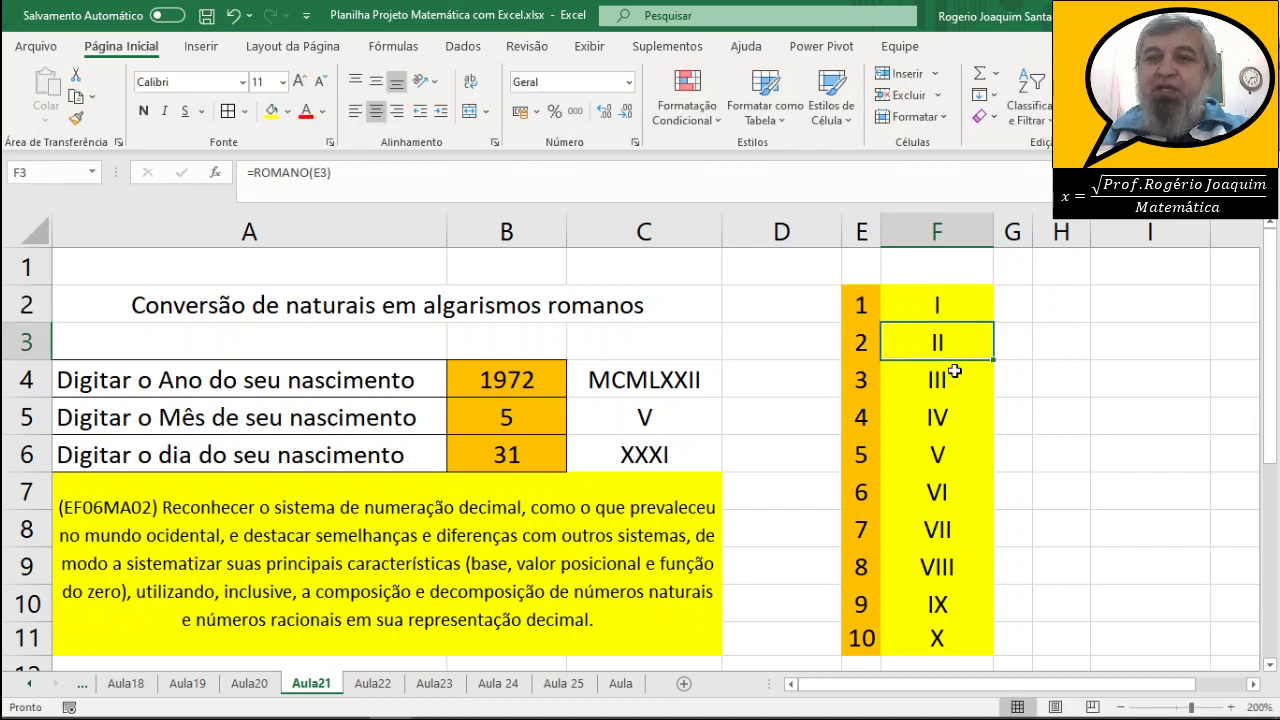
key("F2")
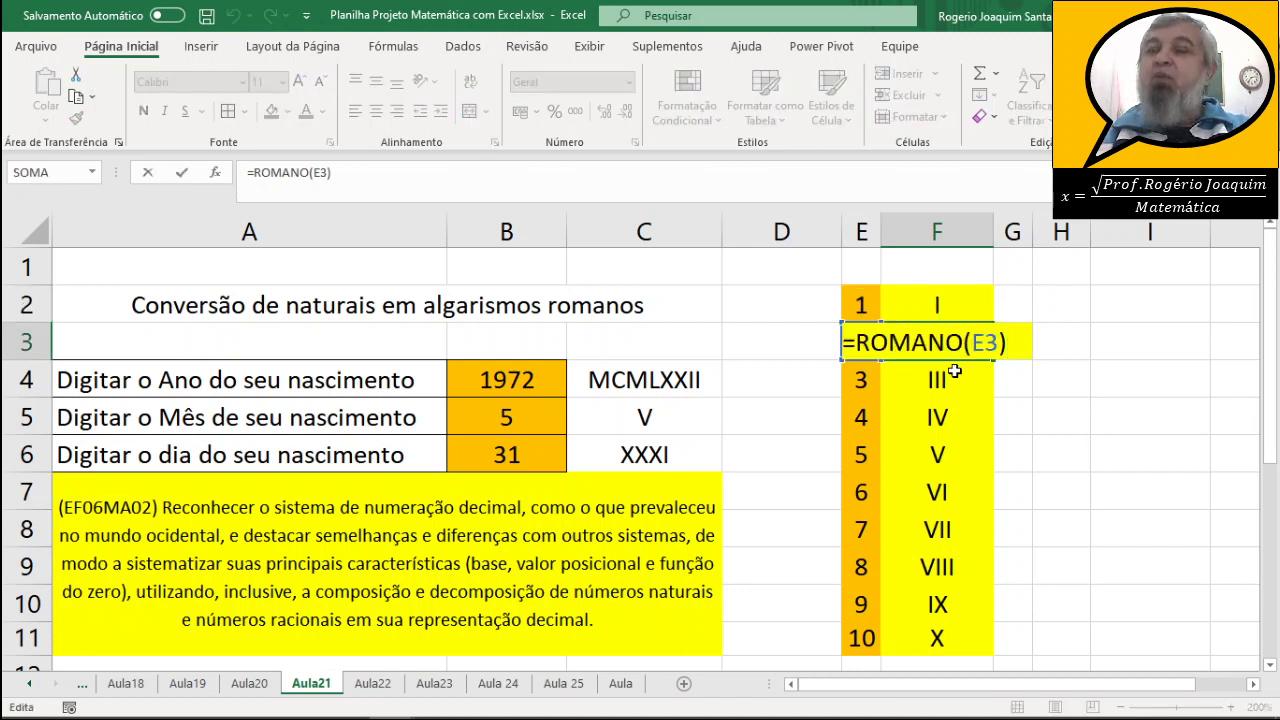
key("Return")
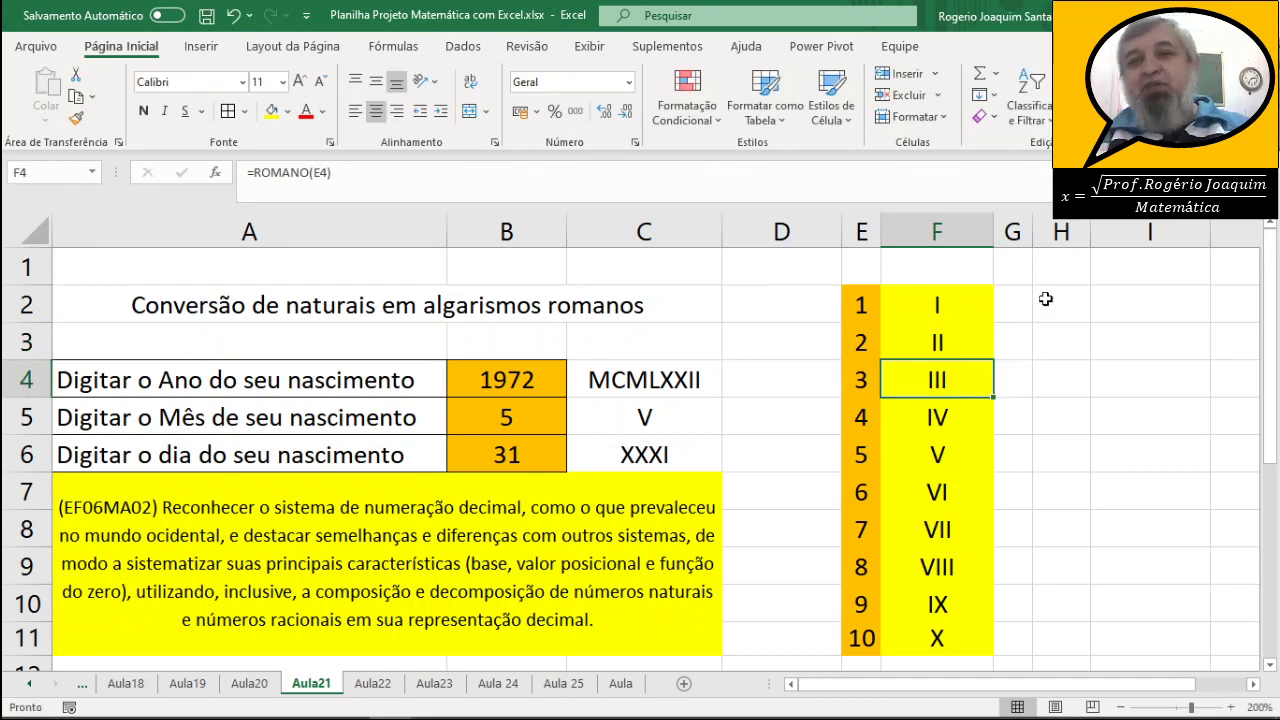
left_click(862, 305)
left_click_drag(863, 305, 928, 636)
Copy the E2:F11 table and paste it into H2.
key("ctrl+c")
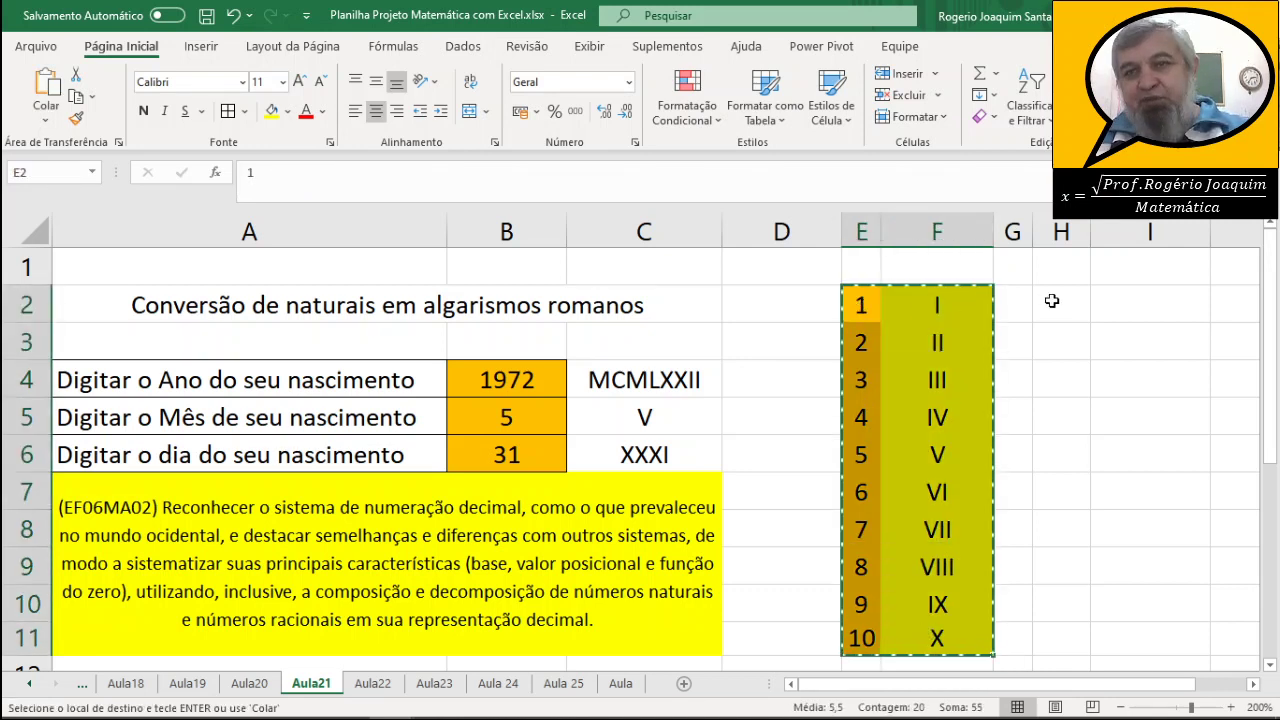
left_click(1052, 300)
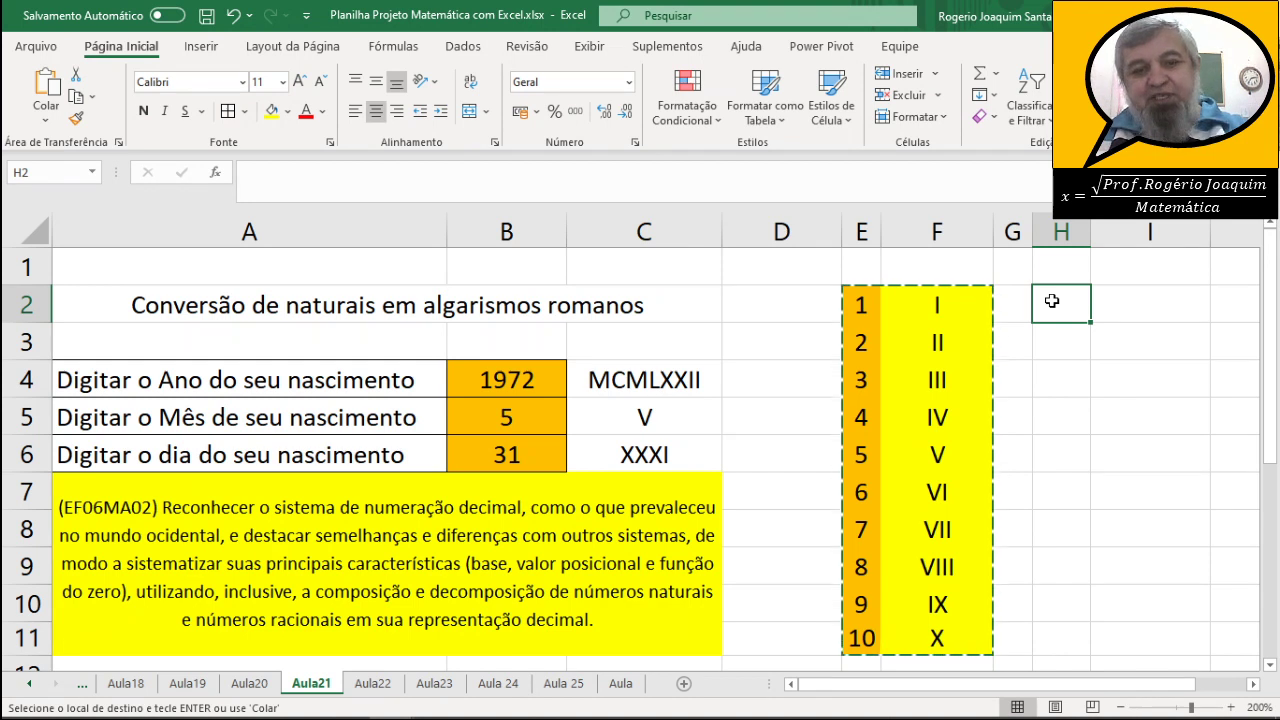
key("ctrl+v")
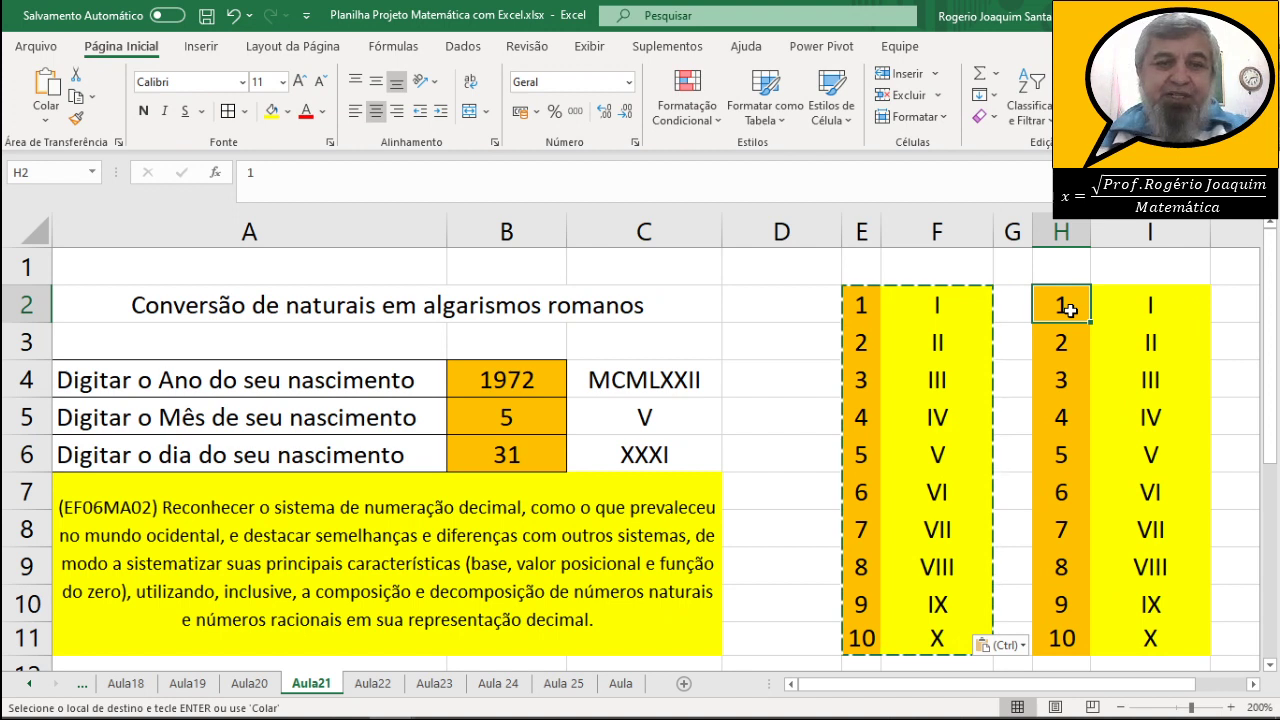
Enter 11, 12, 13 in H2:H4 and extend the series to 20, showing XI to XX.
type("11")
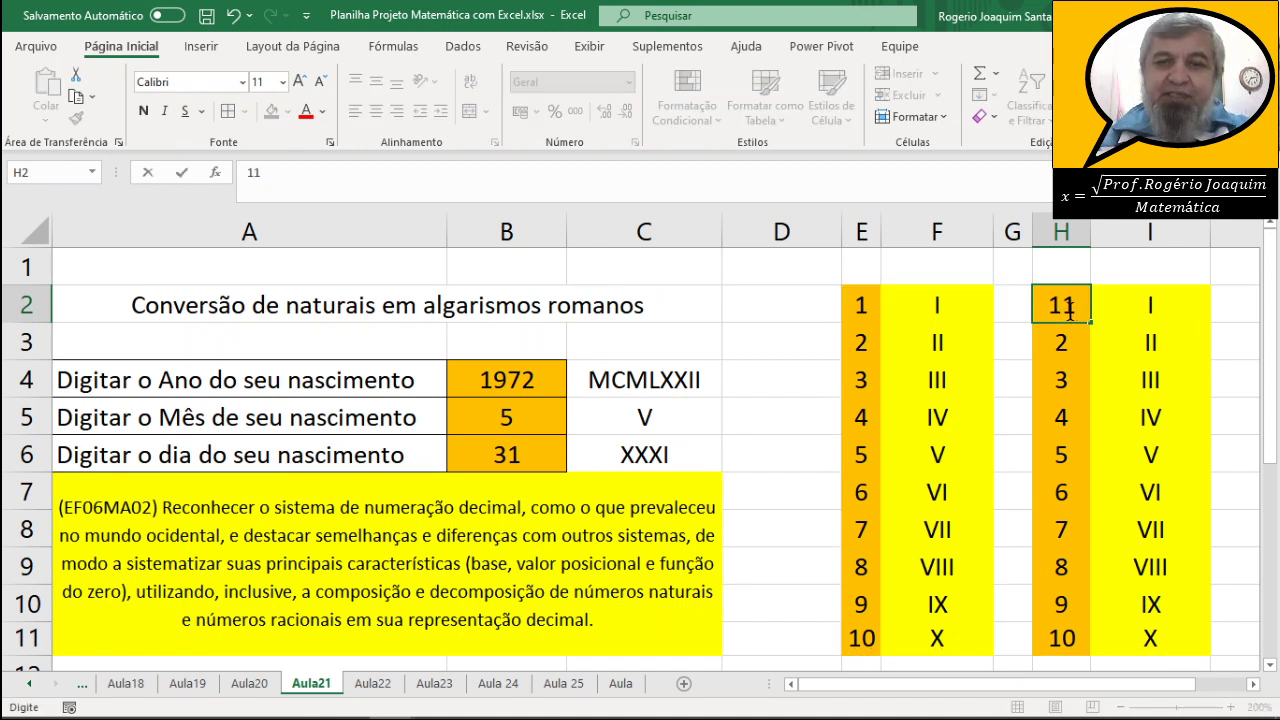
key("Return")
type("12")
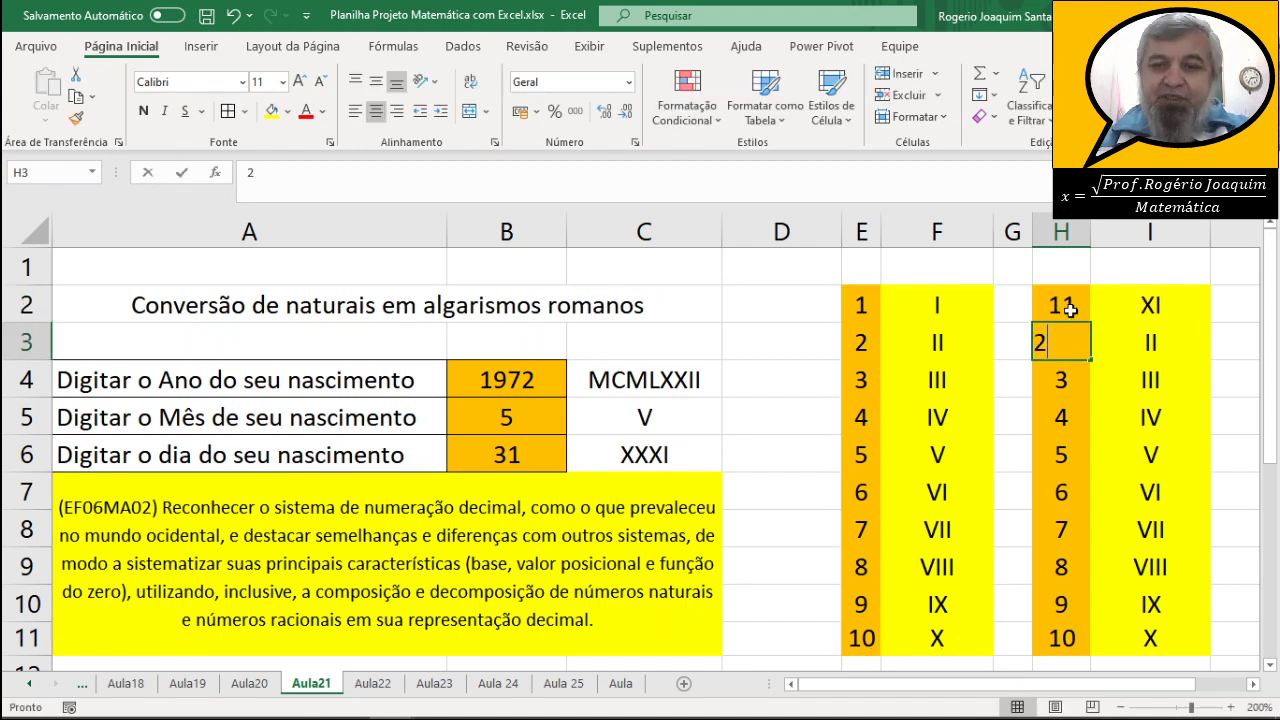
key("Return")
type("13")
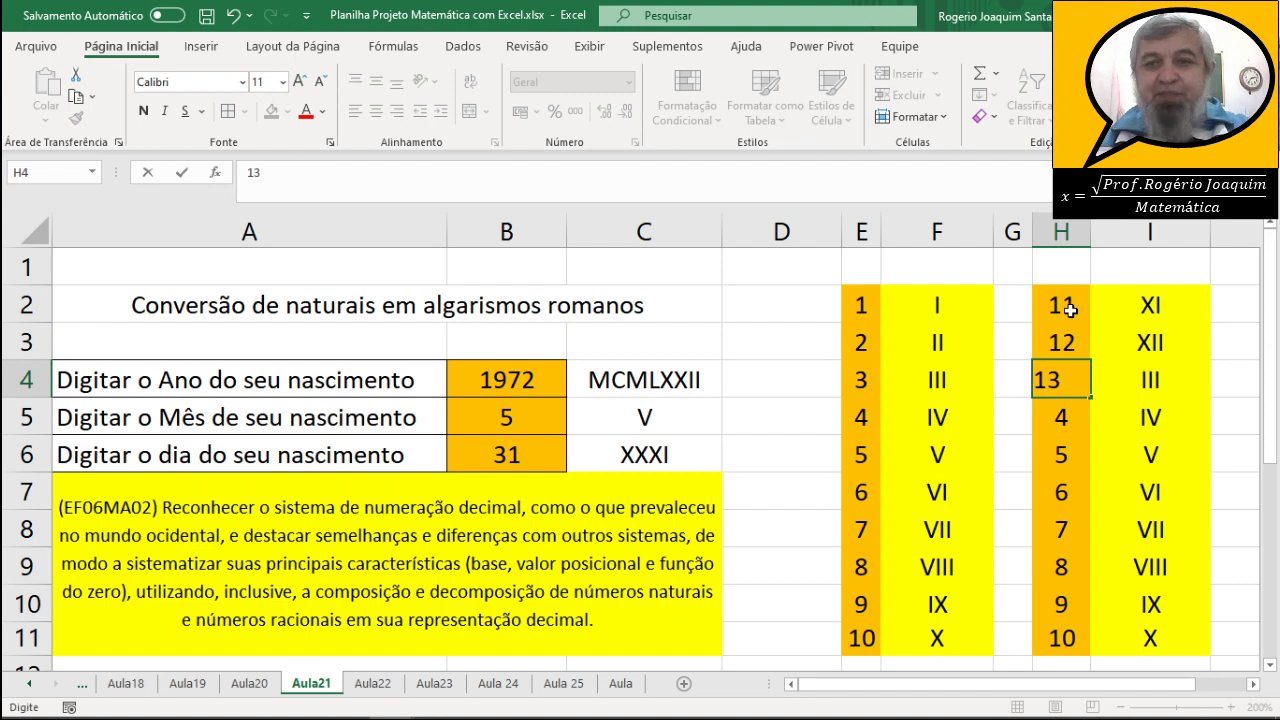
key("Return")
key("Up")
key("Up")
key("Up")
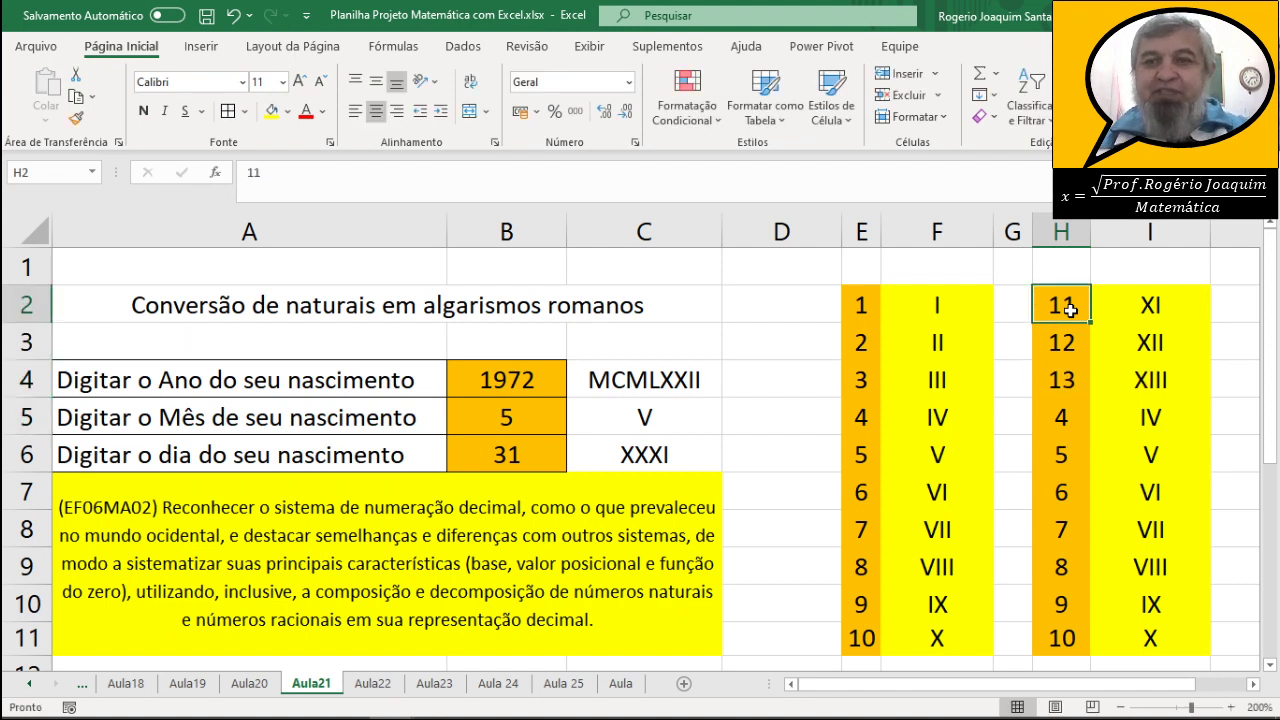
left_click_drag(1070, 311, 1090, 385)
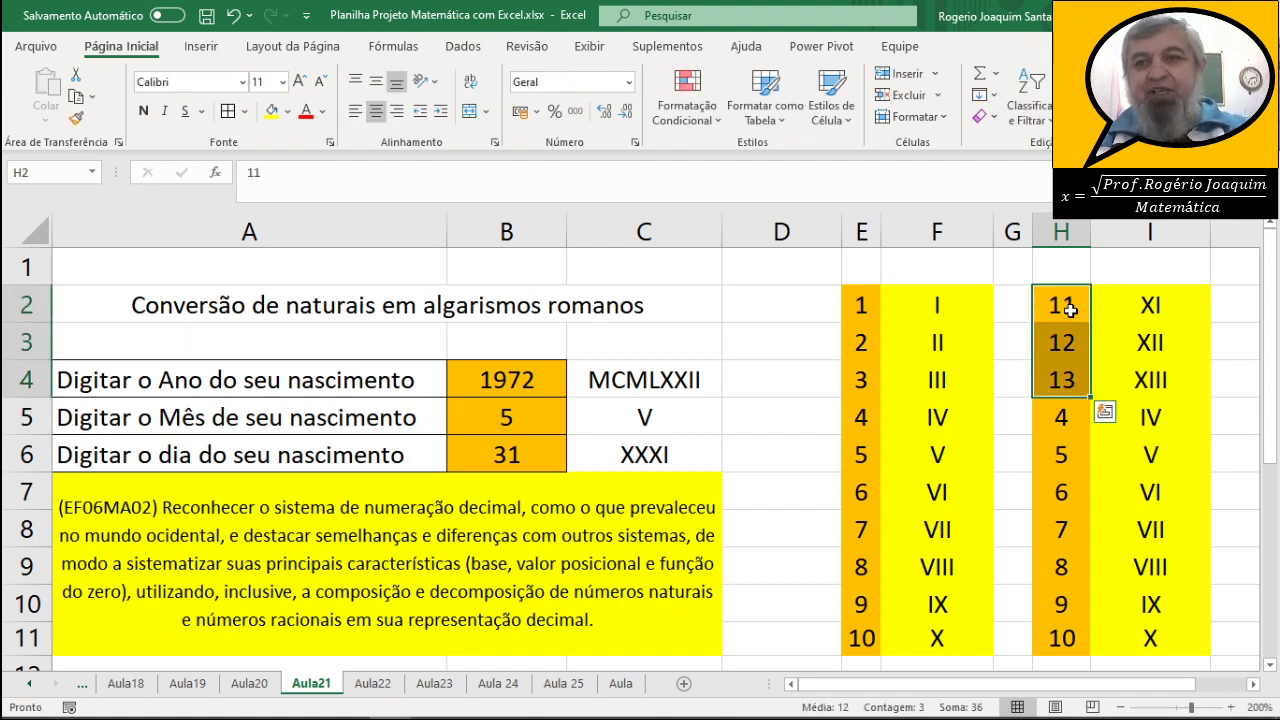
left_click_drag(1091, 396, 1089, 500)
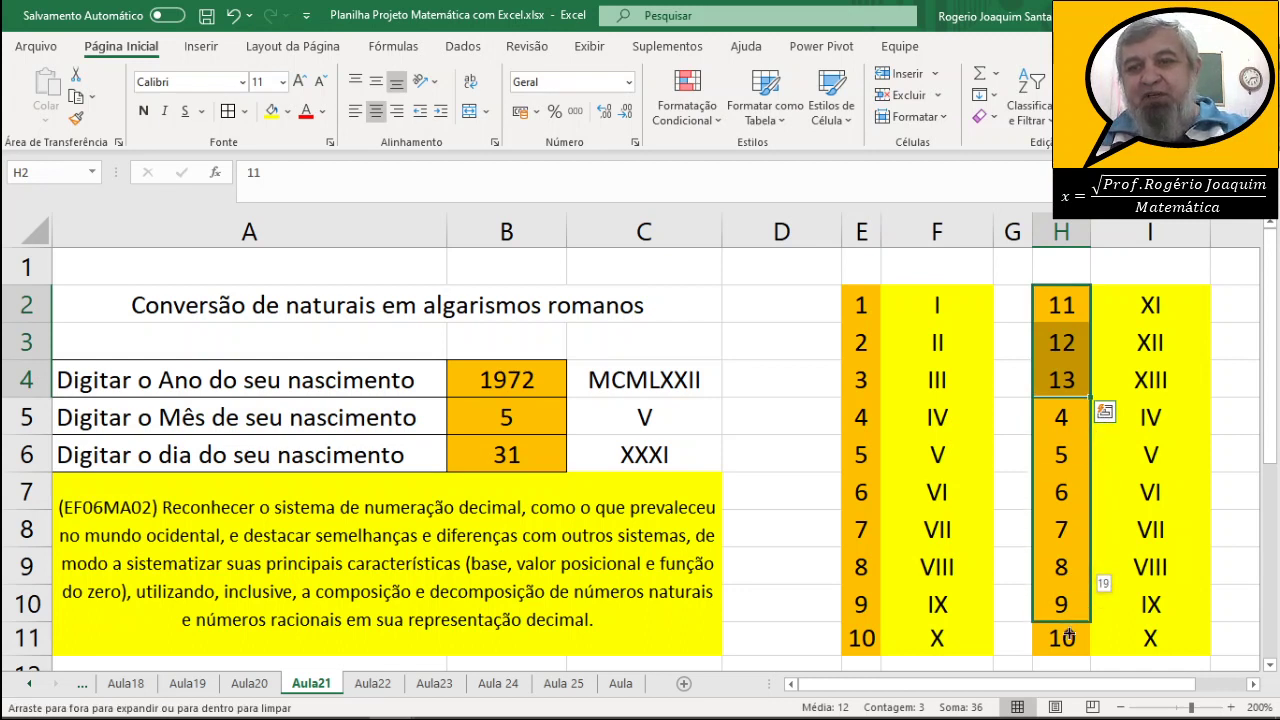
left_click_drag(1075, 580, 1075, 648)
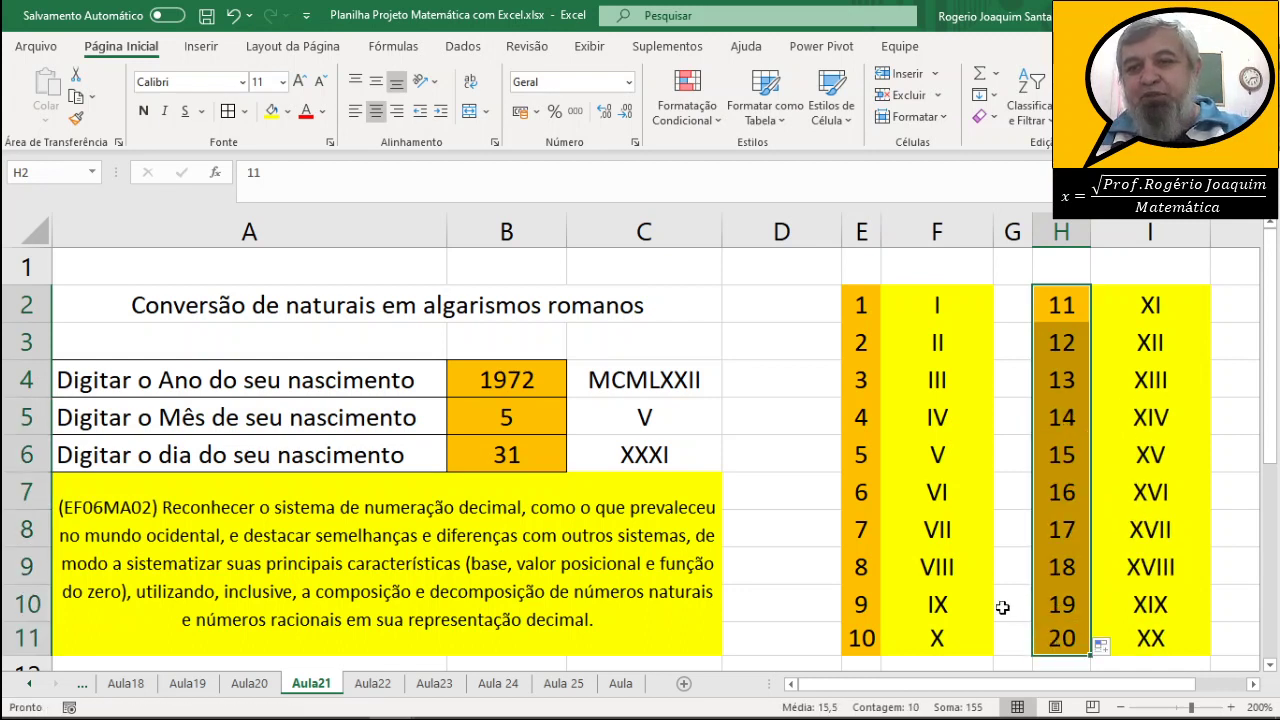
left_click(1024, 569)
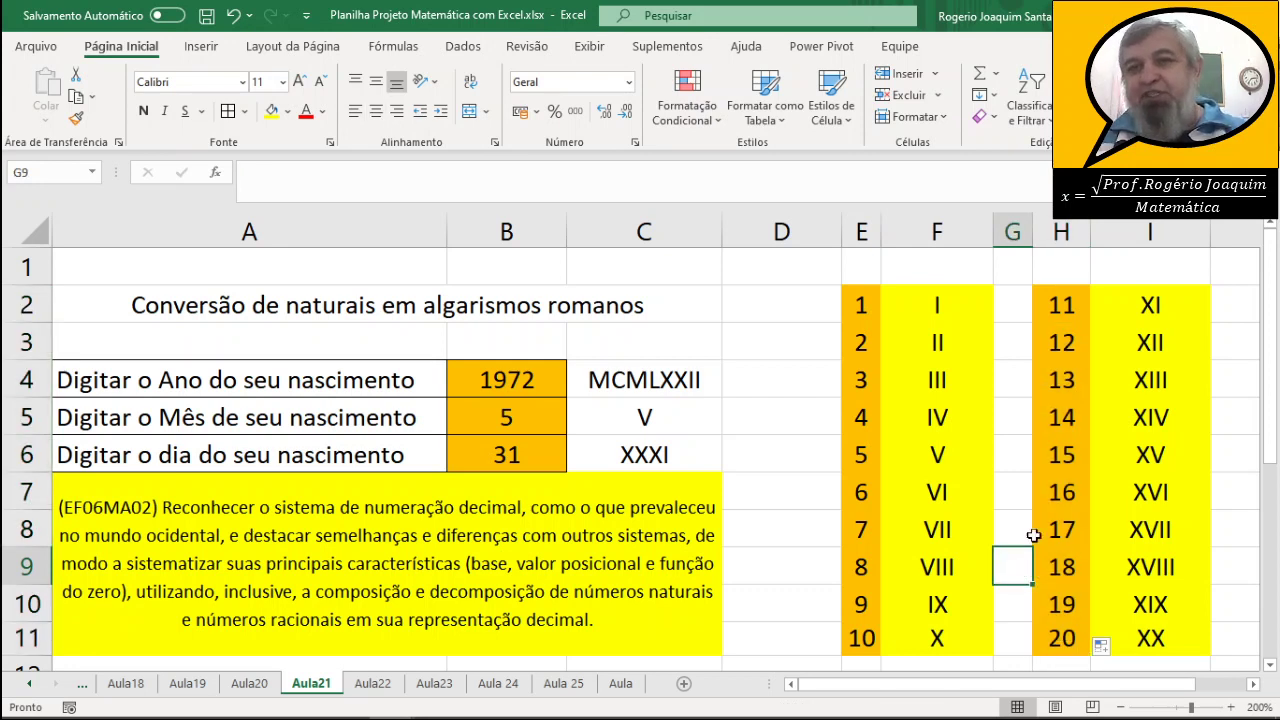
left_click(866, 308)
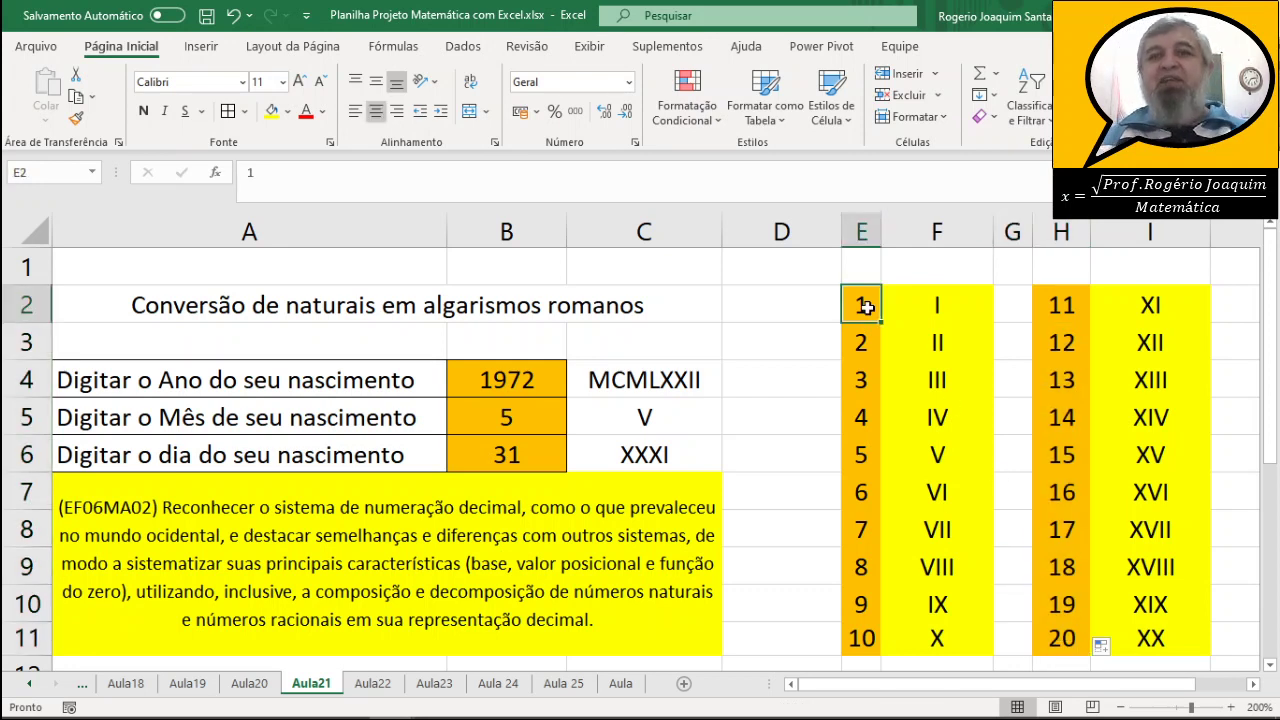
type("0")
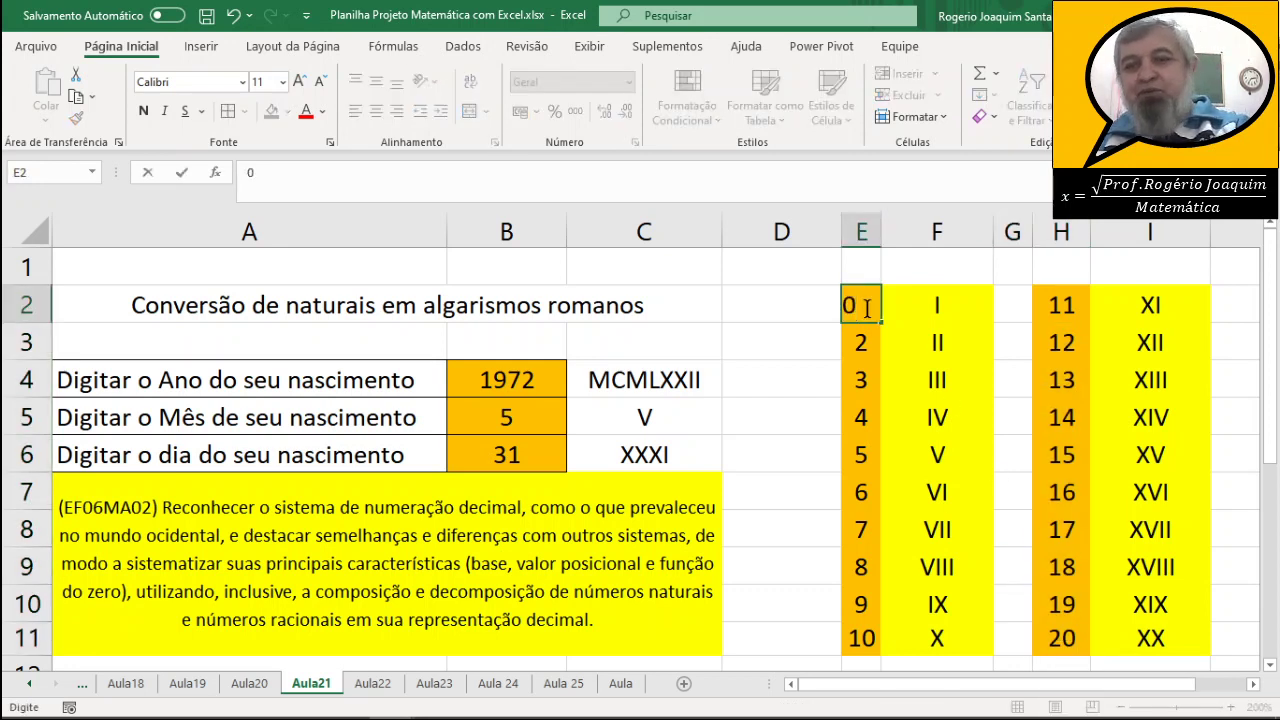
key("Return")
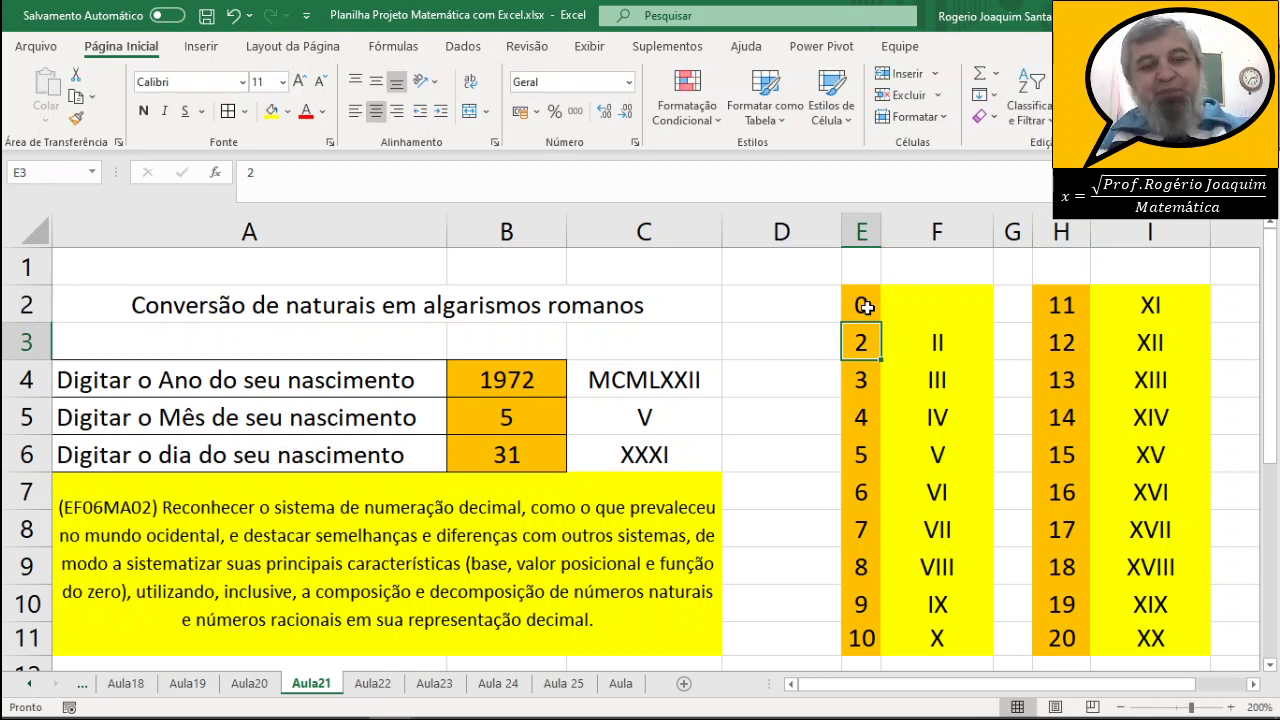
key("ctrl+z")
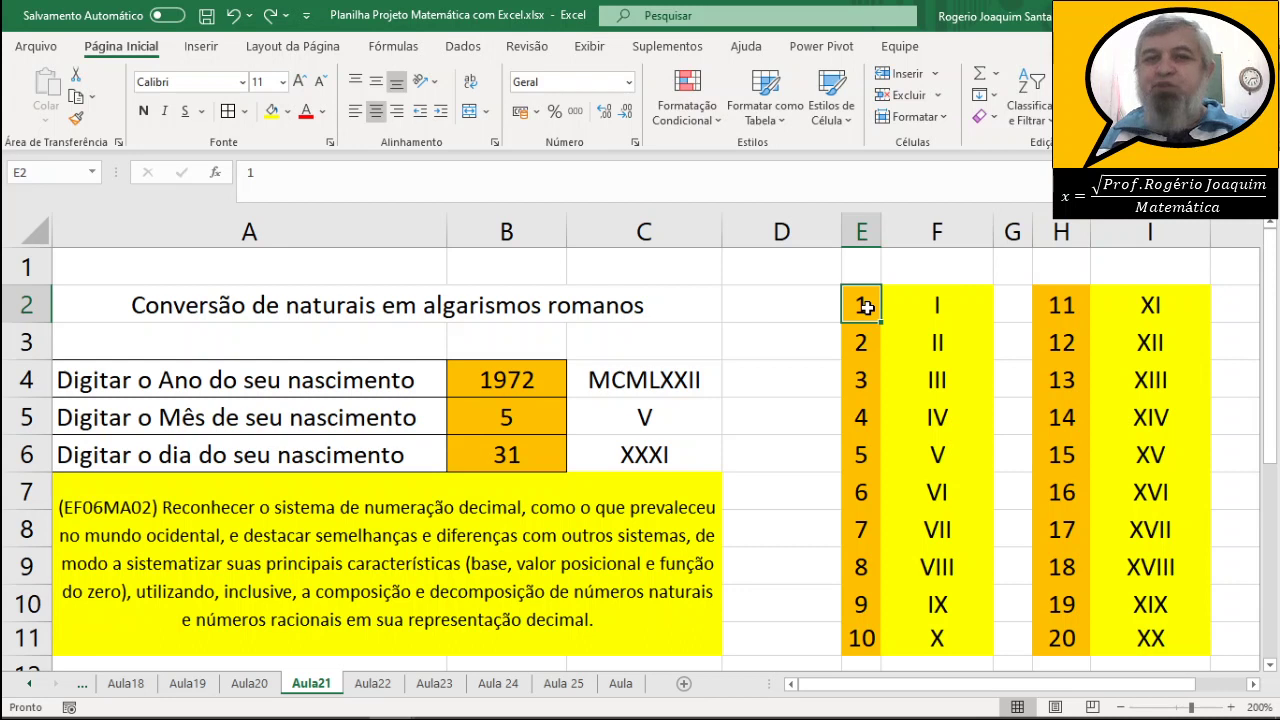